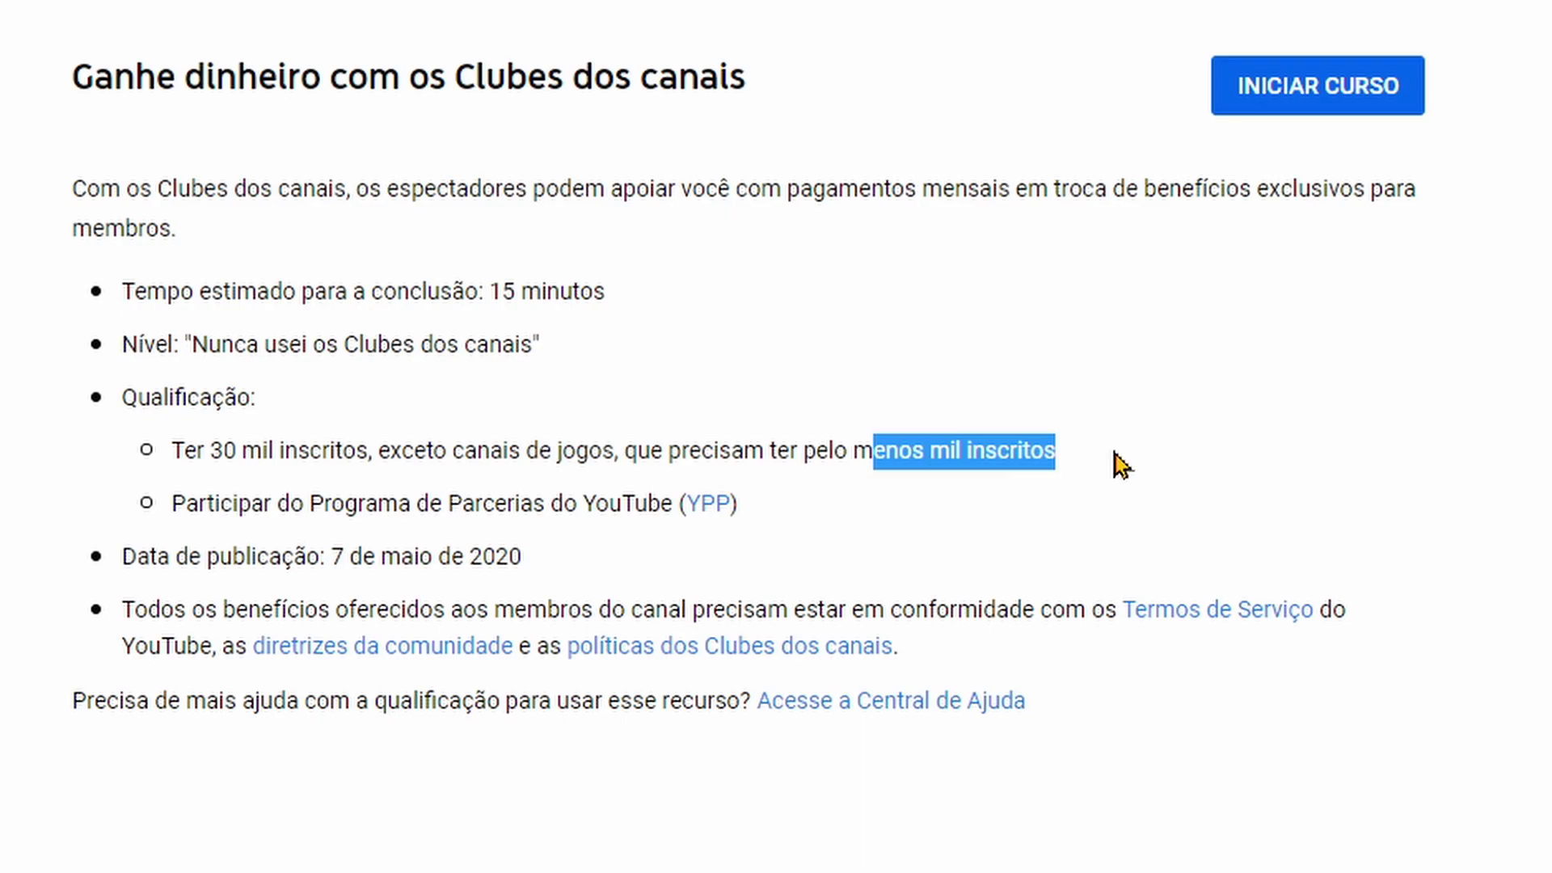
Examine the Channel Memberships course's eligibility requirement about the YouTube Partner Program and its publication date
{"action": "left_click_drag", "start_coordinate": [215, 503], "coordinate": [635, 501]}
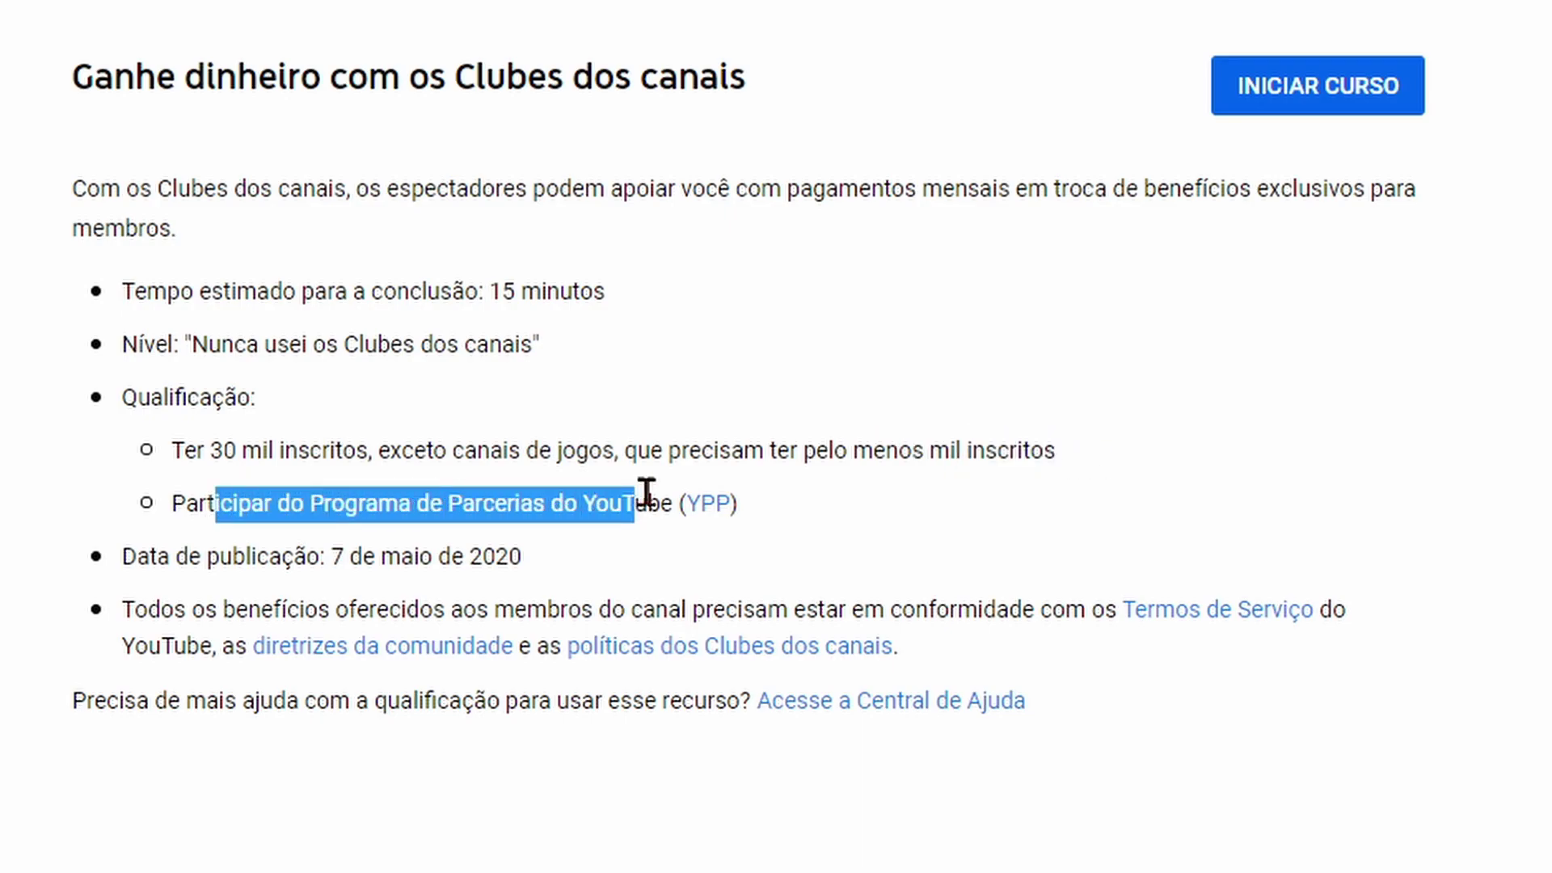
{"action": "left_click_drag", "start_coordinate": [331, 558], "coordinate": [497, 561]}
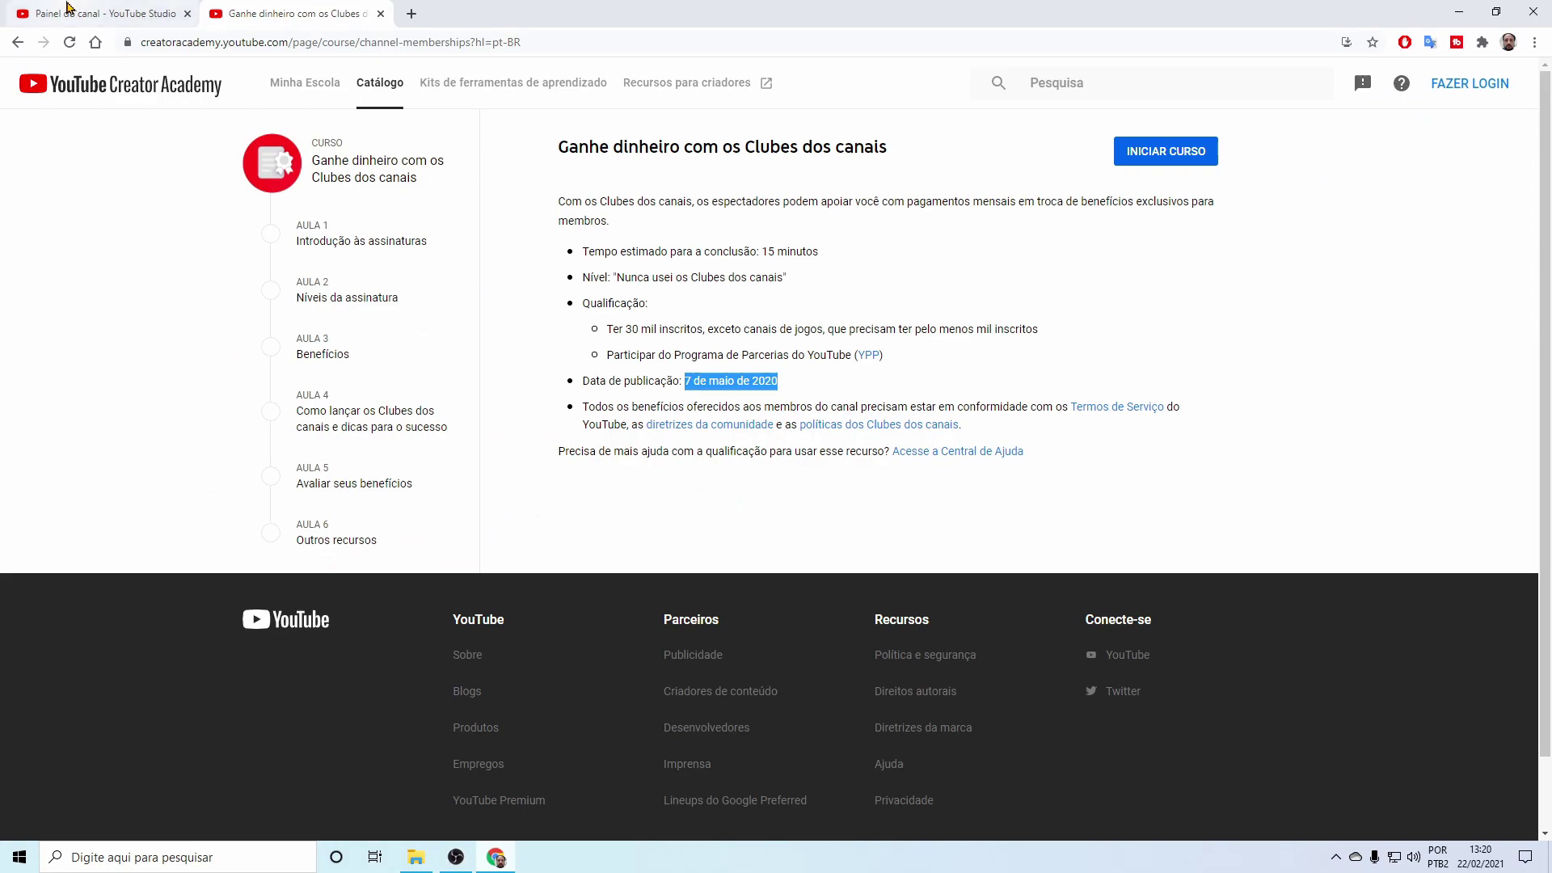
Switch to YouTube Studio, open the channel monetization's "Clubes dos canais" section, and proceed to its next steps
{"action": "left_click", "coordinate": [64, 14]}
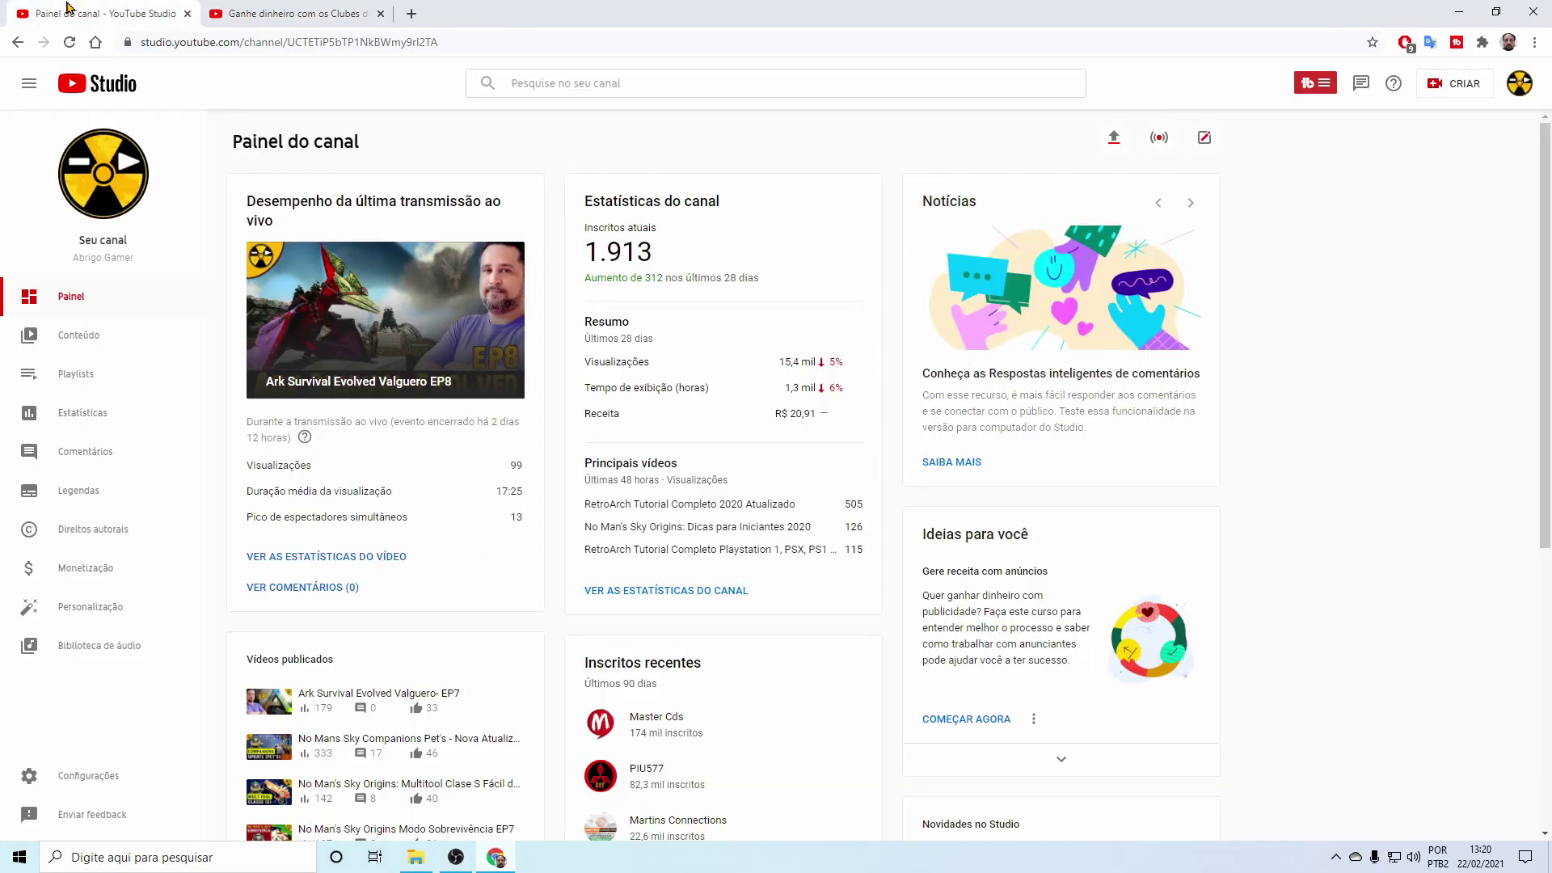
{"action": "left_click", "coordinate": [81, 567]}
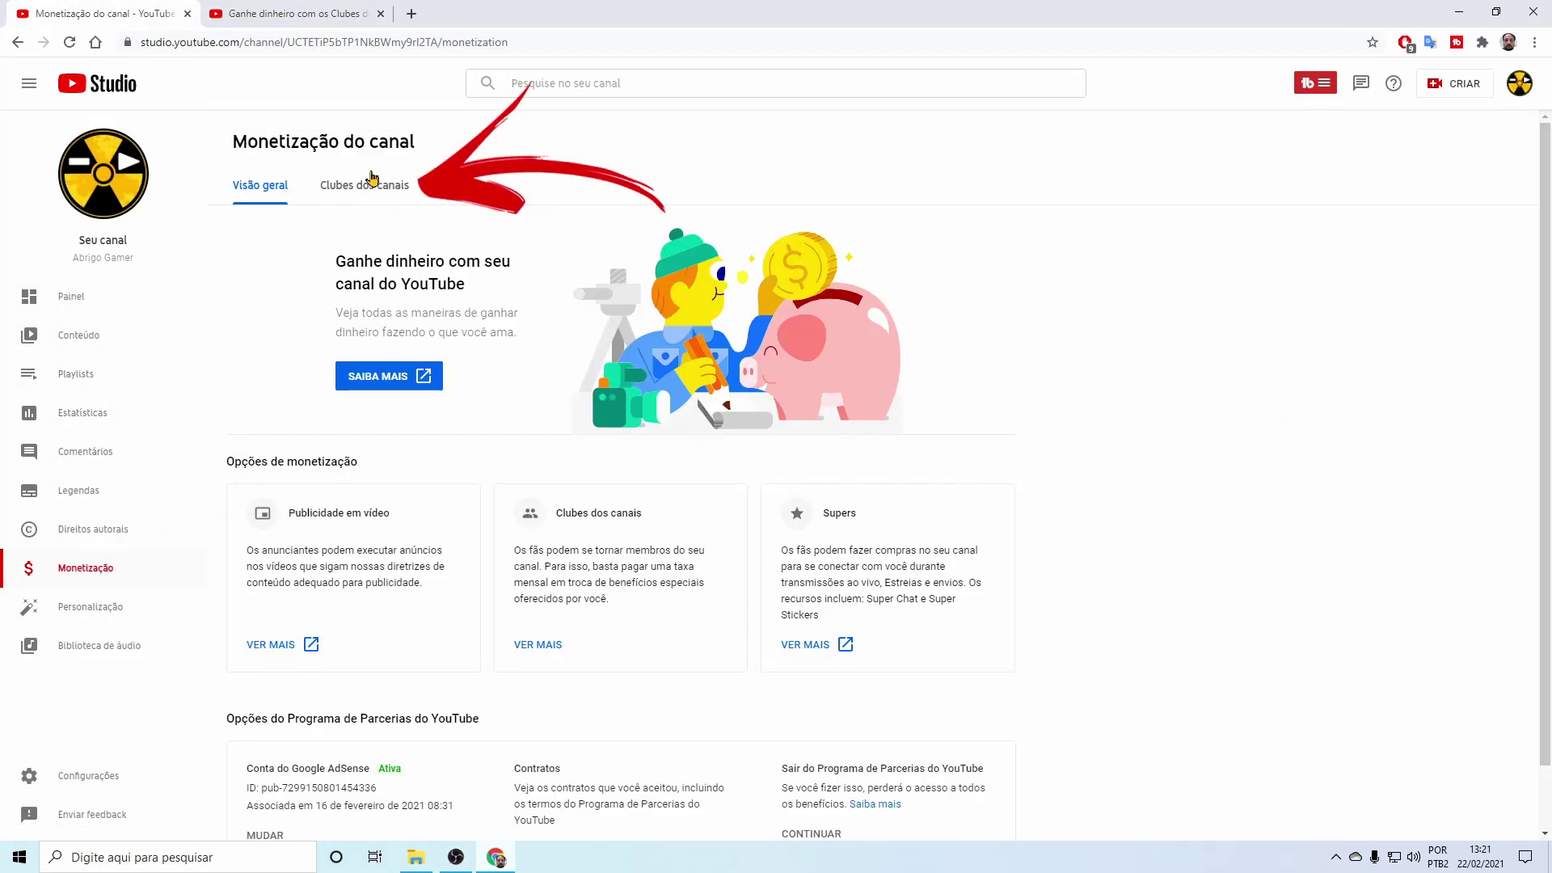
{"action": "left_click", "coordinate": [377, 187]}
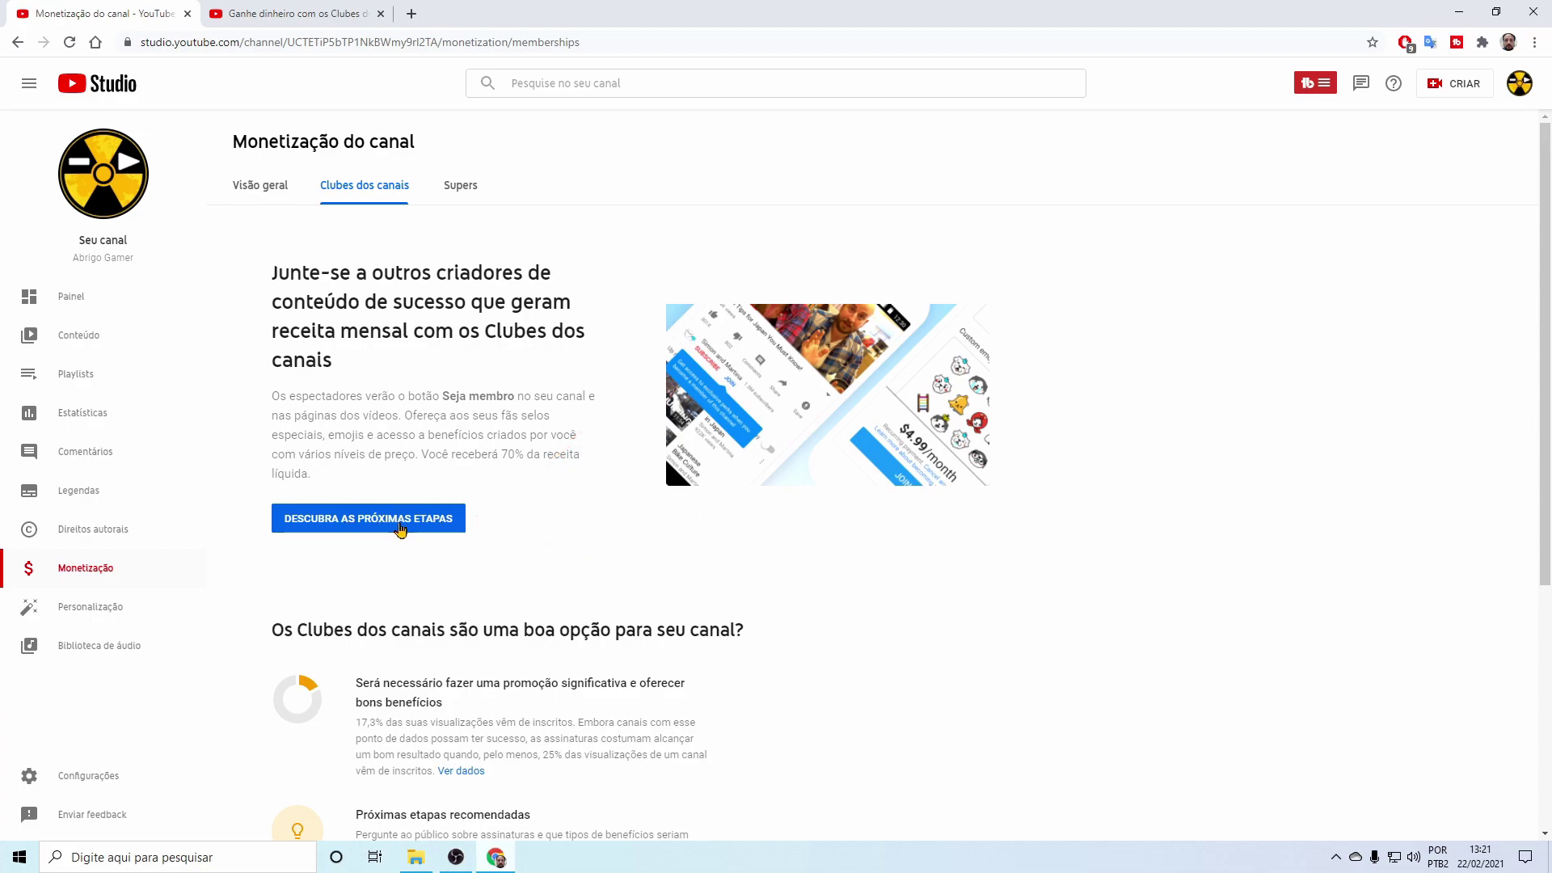
{"action": "left_click", "coordinate": [401, 529]}
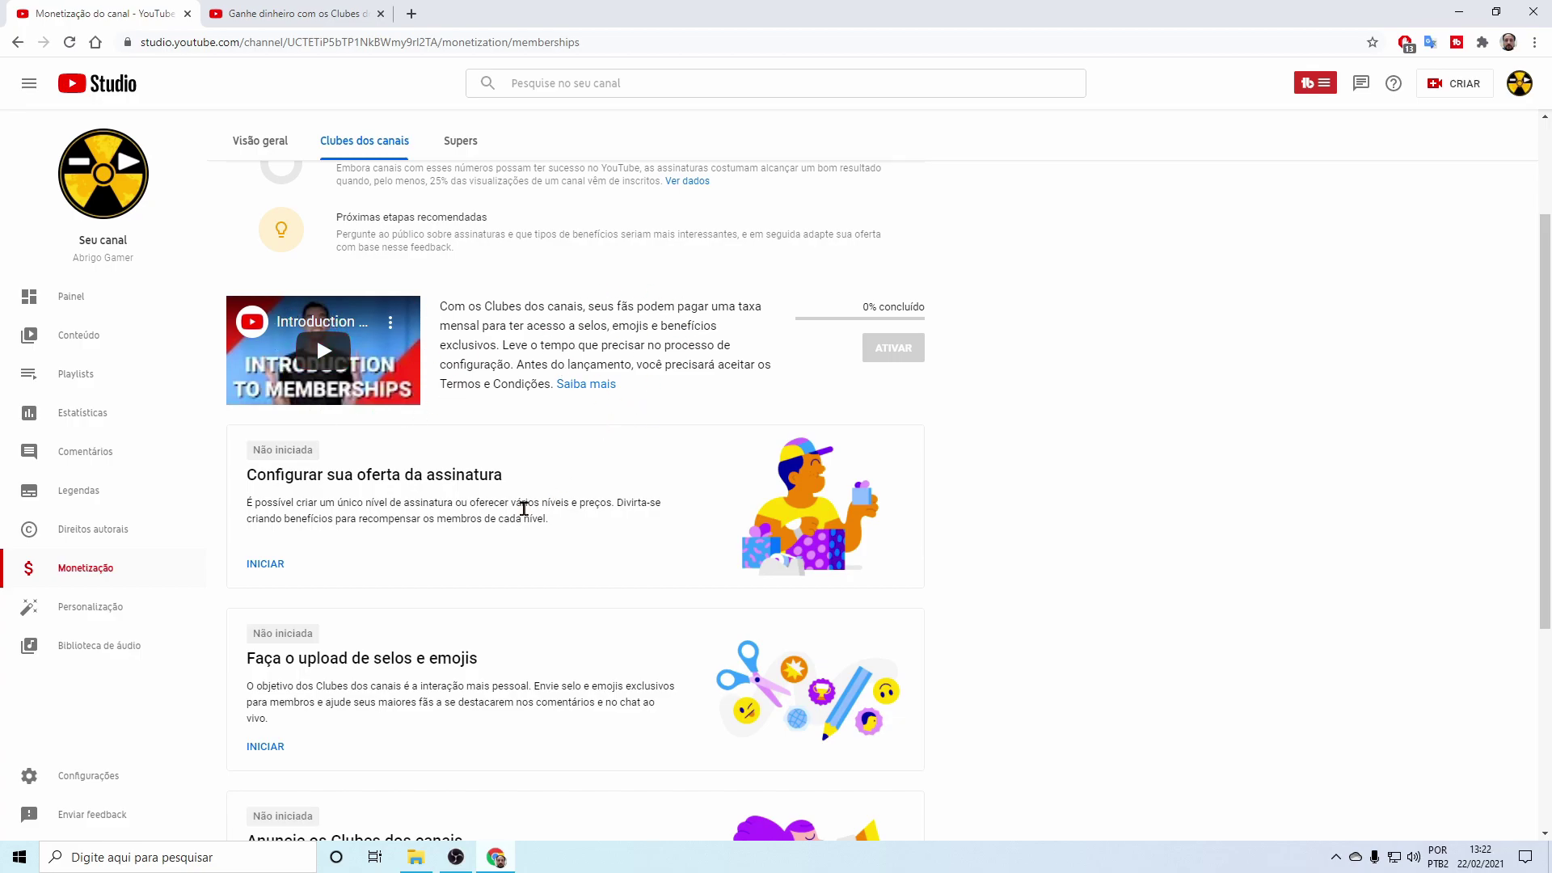
Start configuring the membership offer and open its first unnamed level
{"action": "scroll", "coordinate": [517, 505], "scroll_direction": "down", "scroll_amount": 3}
{"action": "scroll", "coordinate": [494, 463], "scroll_direction": "up", "scroll_amount": 1}
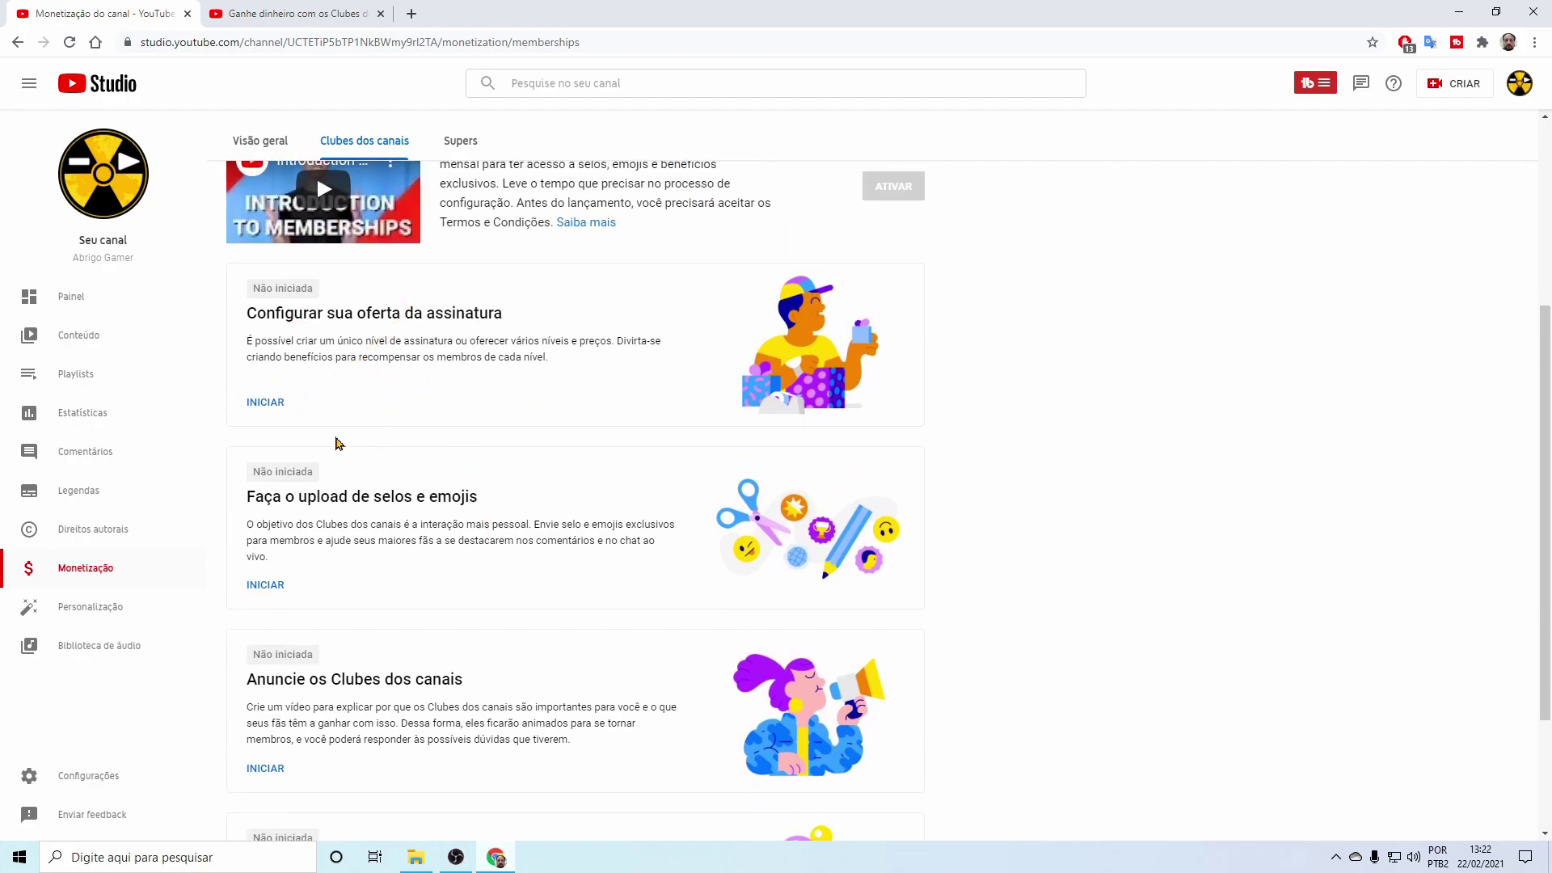
{"action": "left_click", "coordinate": [265, 403]}
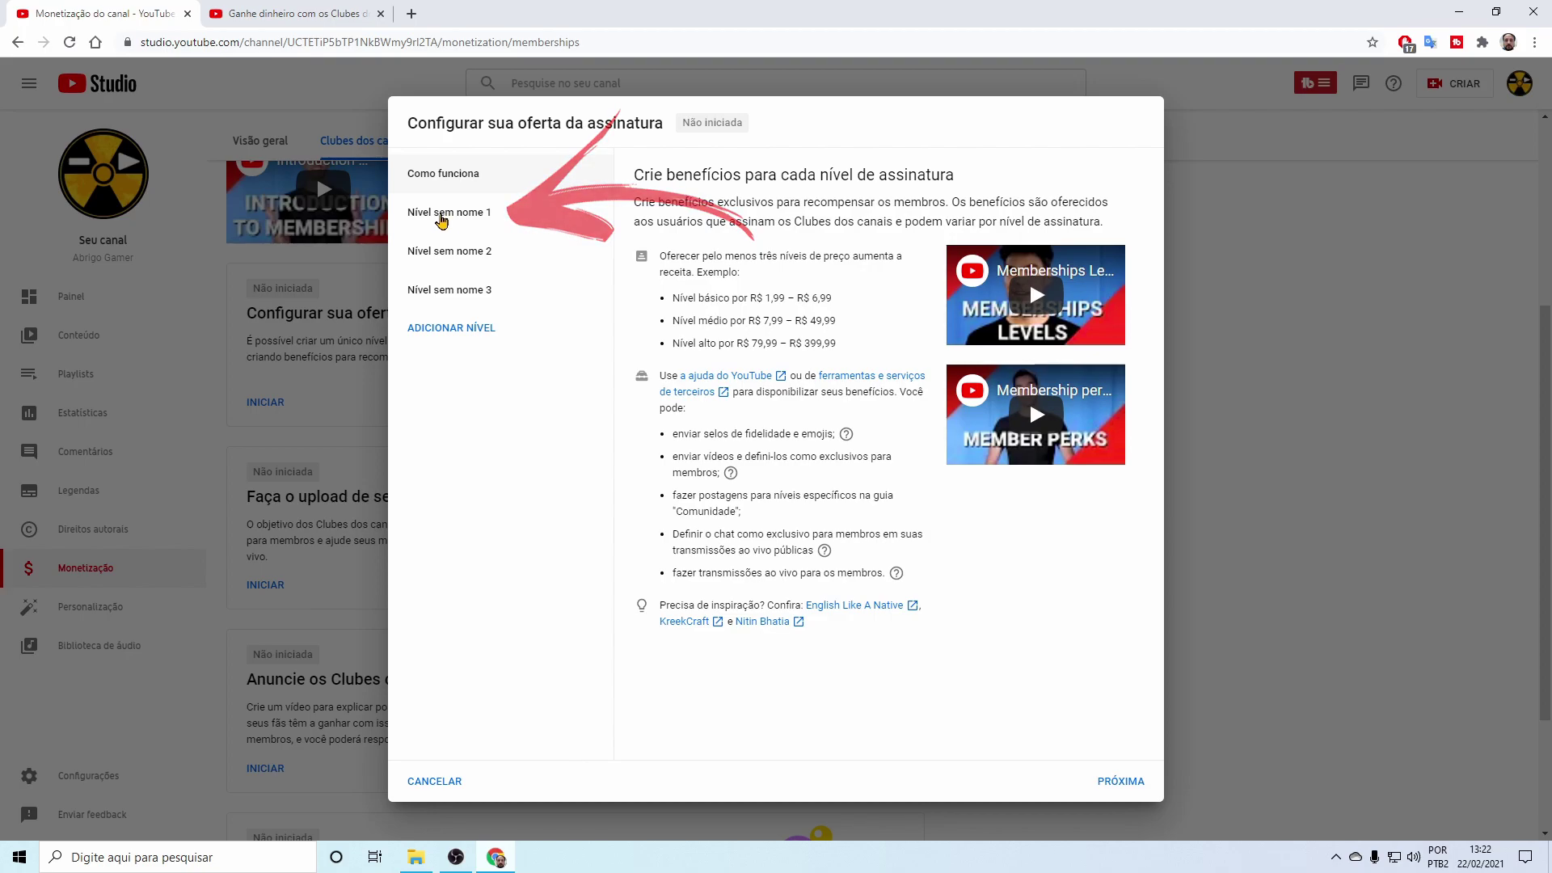
{"action": "left_click", "coordinate": [441, 220]}
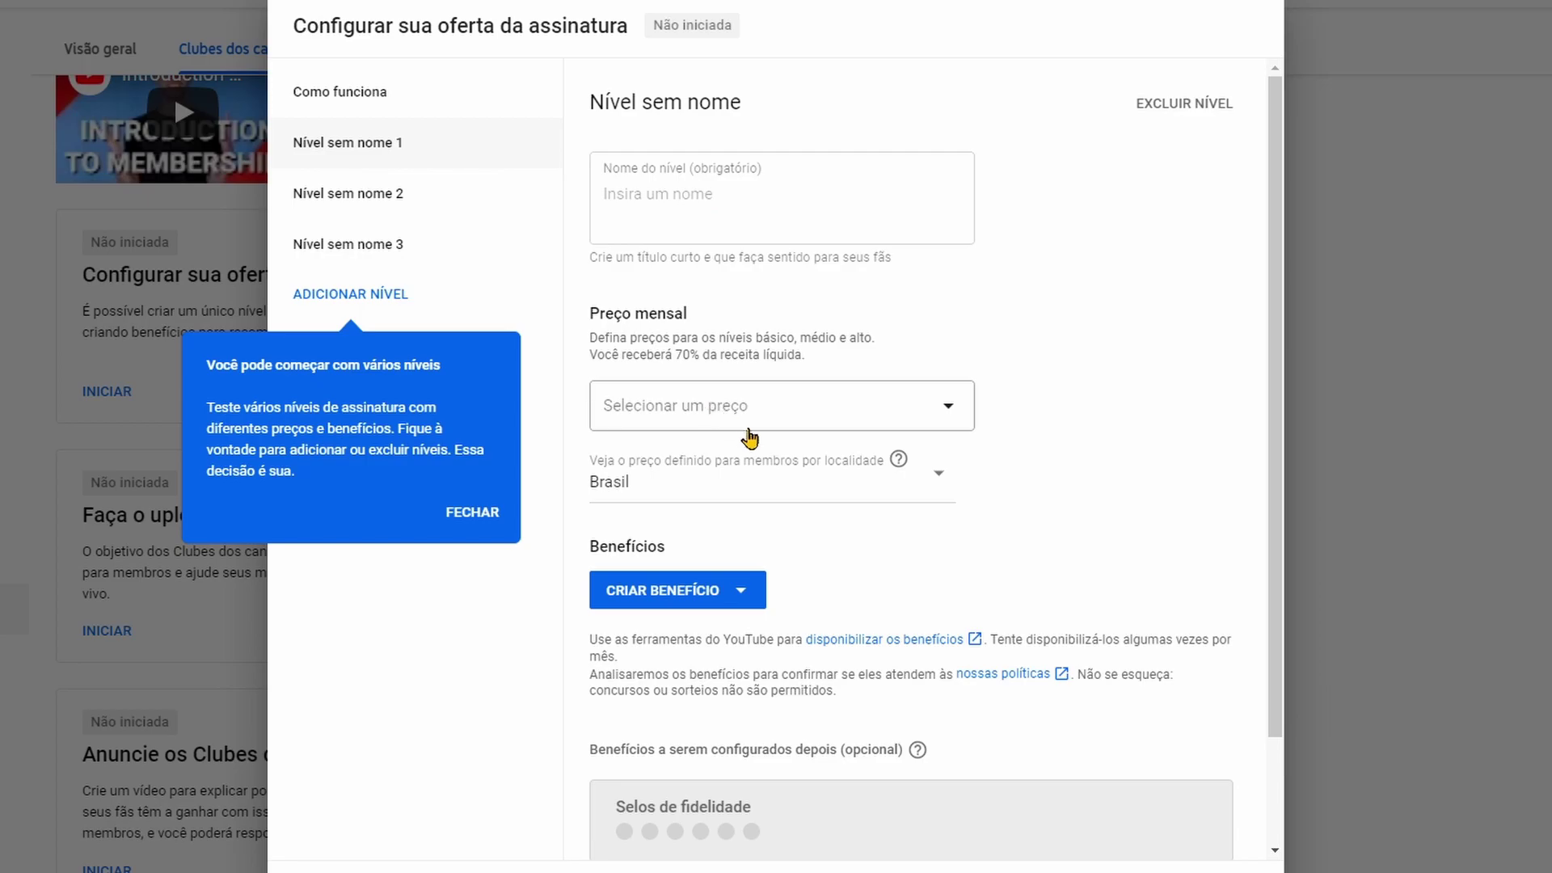
Name the first level "Sobrevivente", copying the name from the Notepad notes
{"action": "scroll", "coordinate": [1092, 492], "scroll_direction": "down", "scroll_amount": 3}
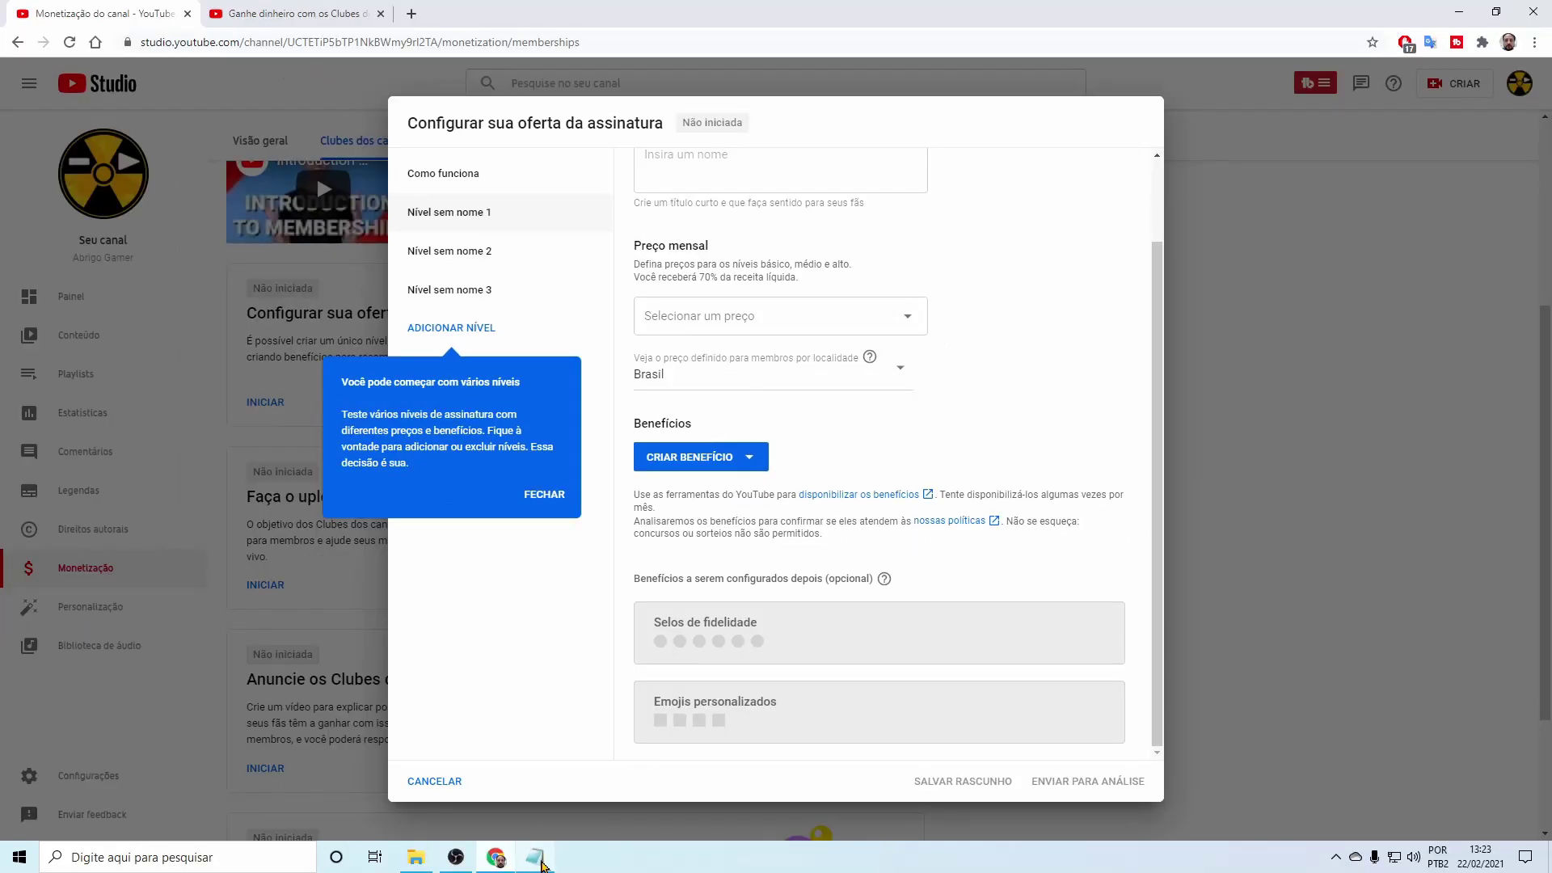
{"action": "left_click", "coordinate": [539, 861]}
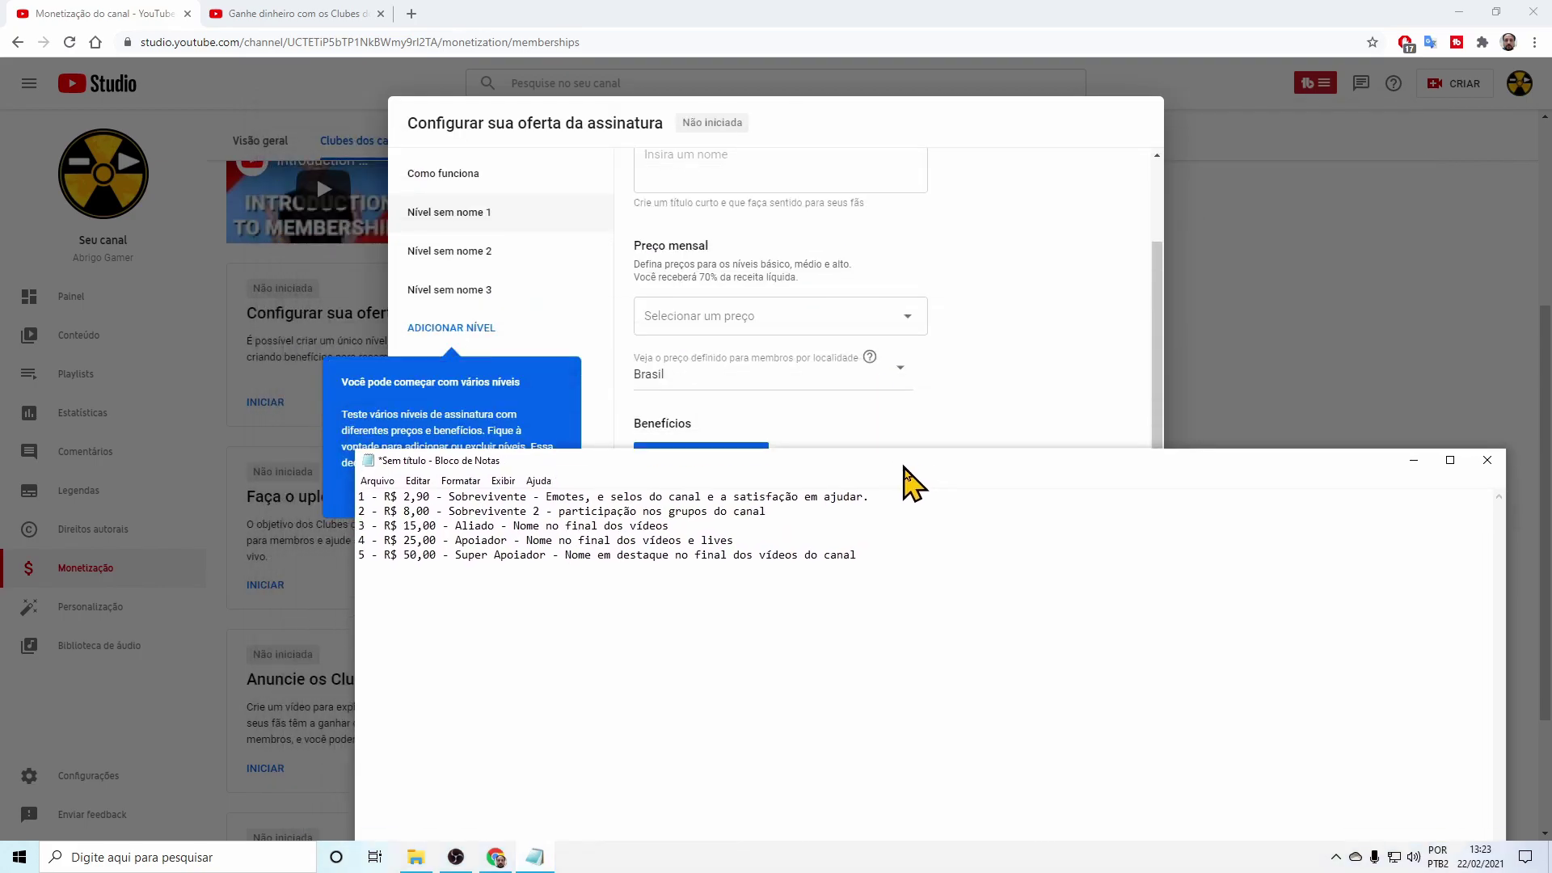
{"action": "left_click_drag", "start_coordinate": [907, 478], "coordinate": [914, 530]}
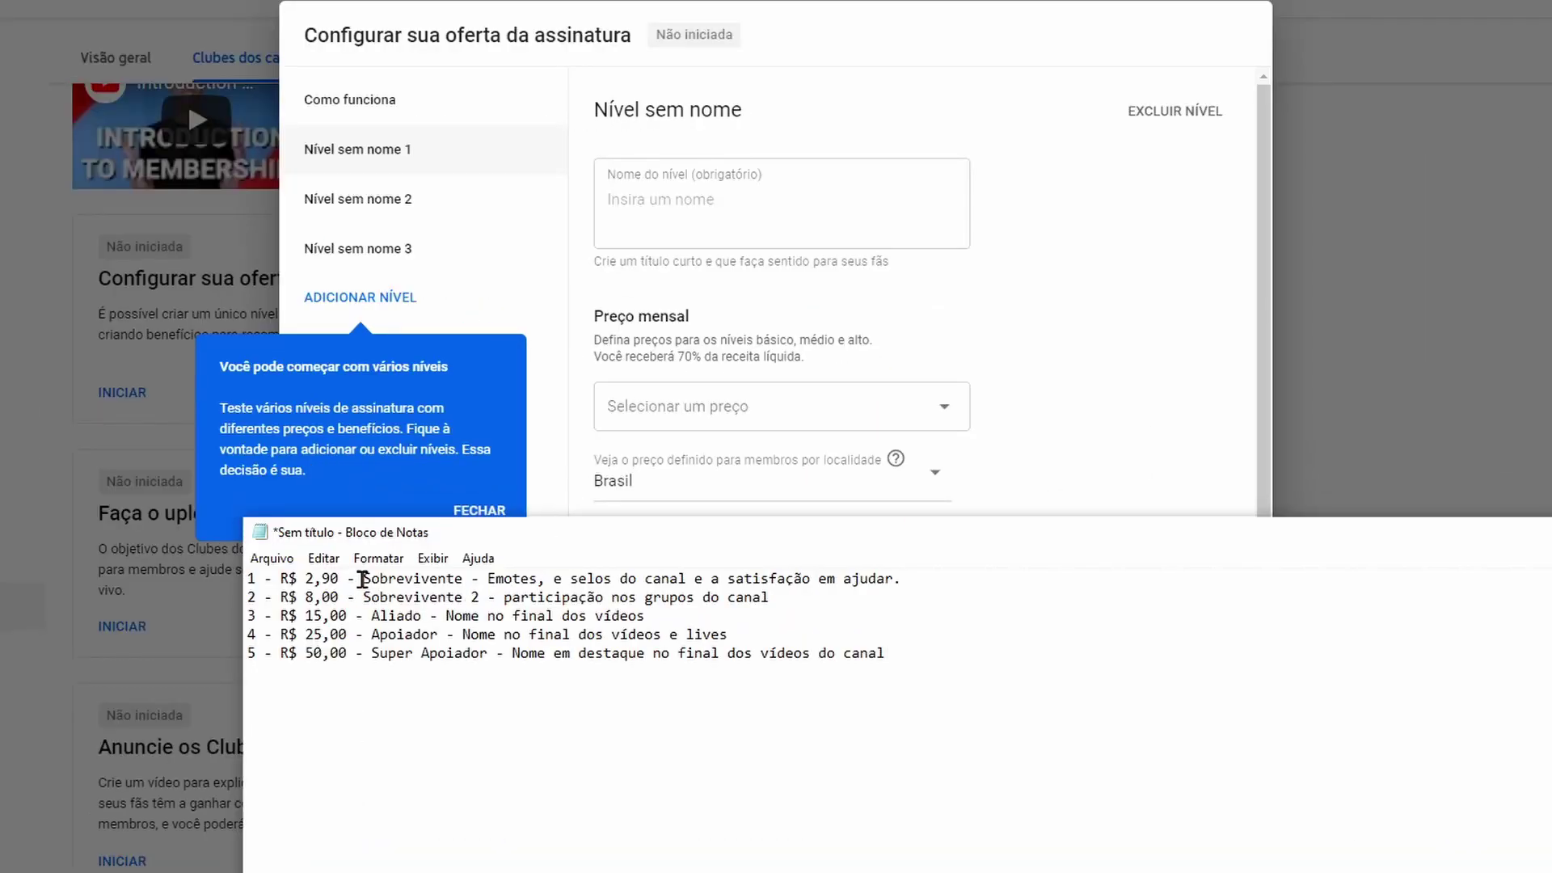
{"action": "left_click_drag", "start_coordinate": [363, 579], "coordinate": [464, 579]}
{"action": "key", "text": "ctrl+c"}
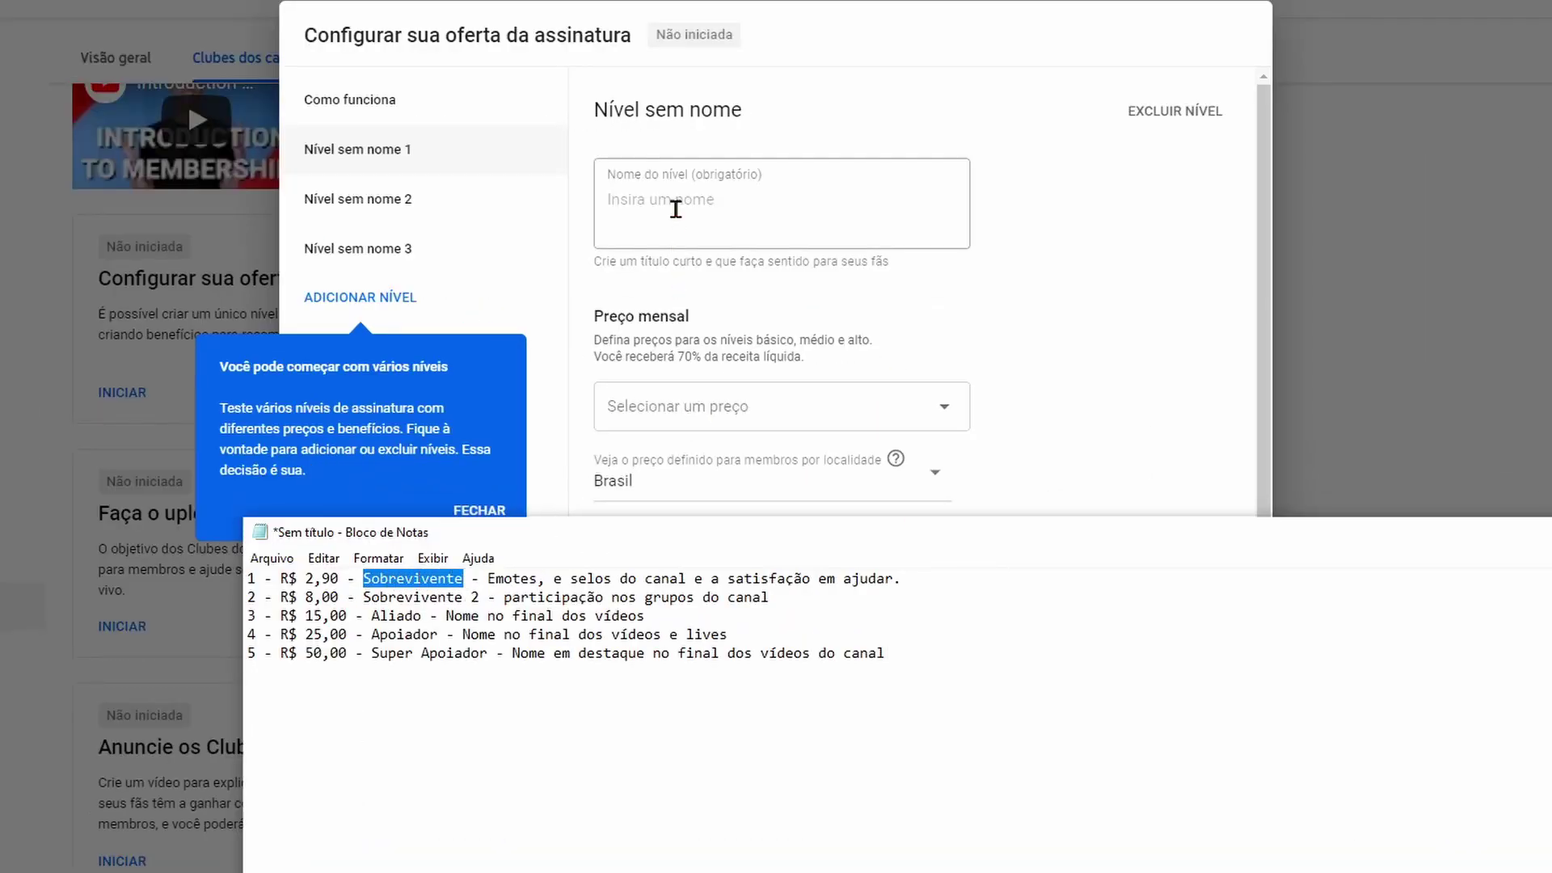
{"action": "left_click", "coordinate": [675, 208]}
{"action": "key", "text": "ctrl+v"}
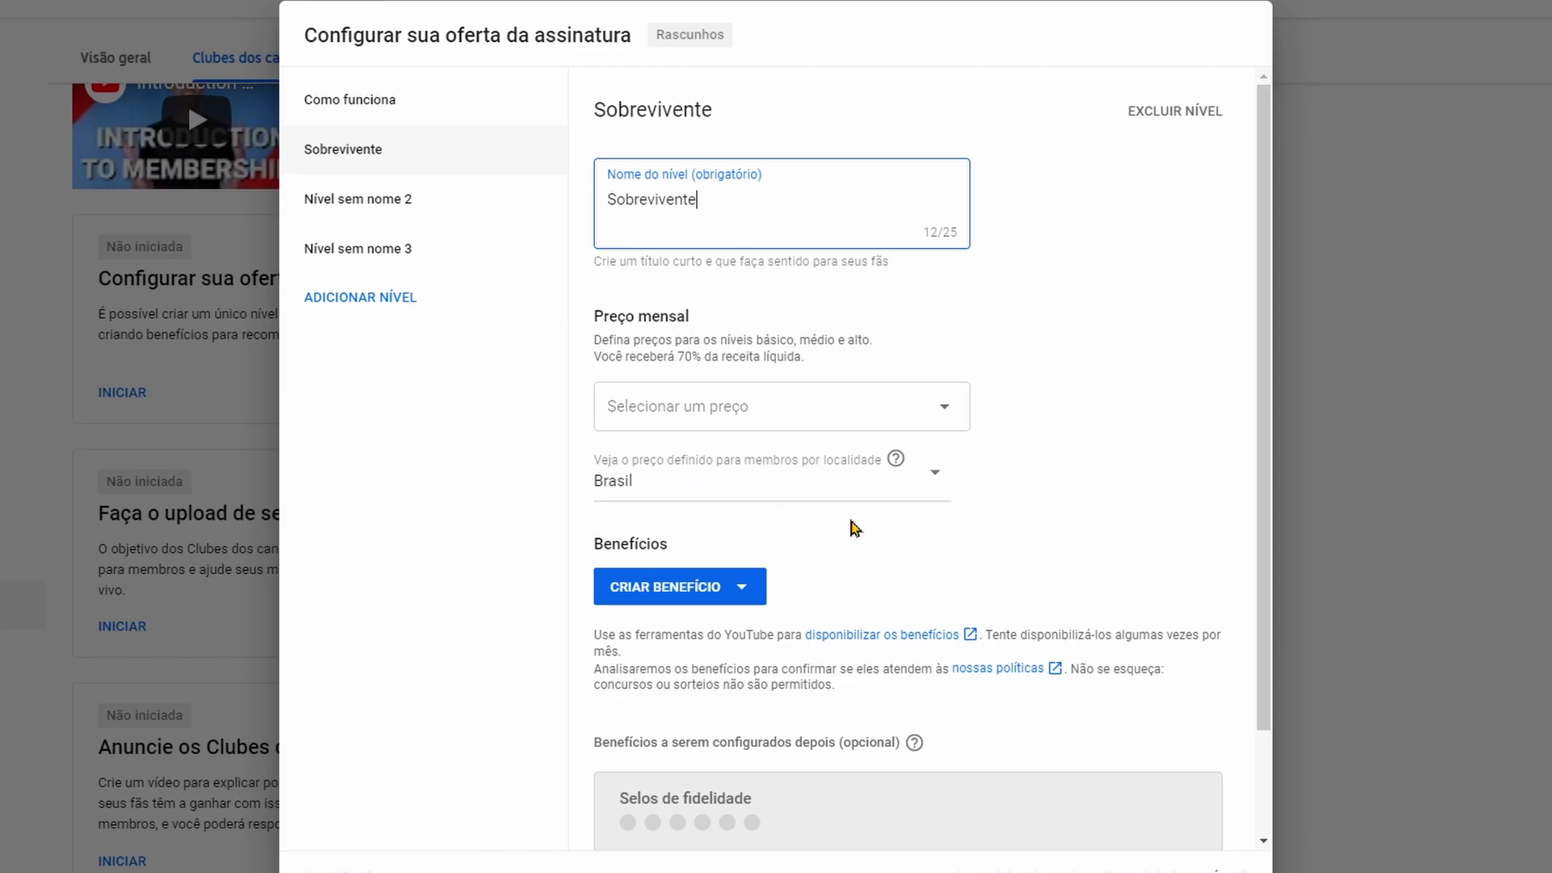
Set the Sobrevivente level's monthly price to R$ 4,99
{"action": "scroll", "coordinate": [1240, 392], "scroll_direction": "down", "scroll_amount": 2}
{"action": "left_click", "coordinate": [927, 291]}
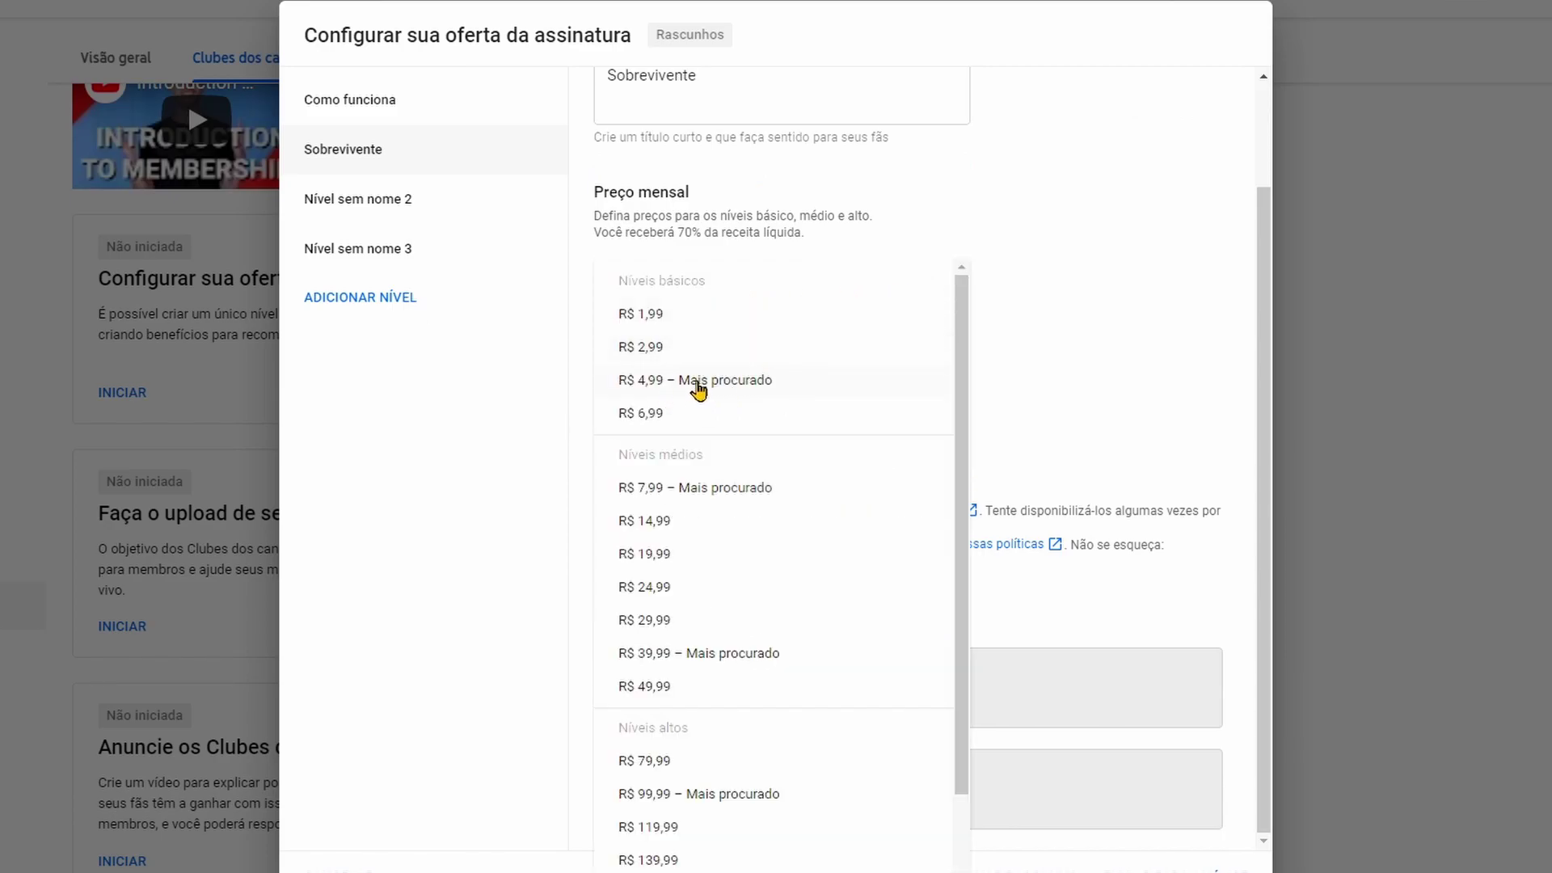
{"action": "left_click", "coordinate": [718, 386]}
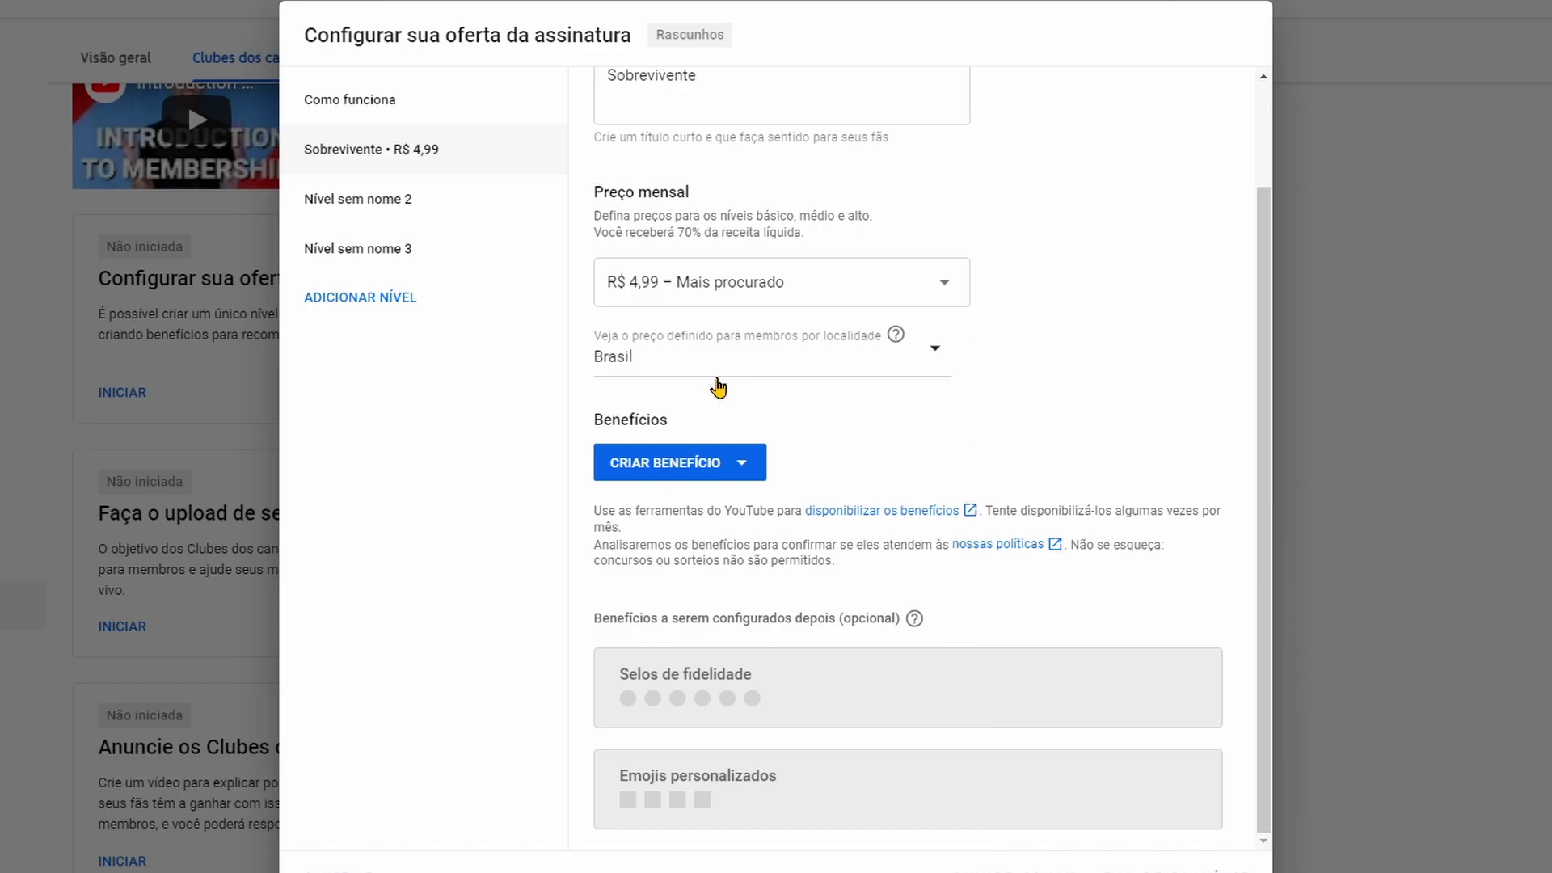
Copy the first level's benefit text from the Notepad notes and add a custom benefit with "Criar meu benefício"
{"action": "key", "text": "alt+Tab"}
{"action": "left_click_drag", "start_coordinate": [488, 579], "coordinate": [902, 579]}
{"action": "key", "text": "ctrl+c"}
{"action": "key", "text": "alt+Tab"}
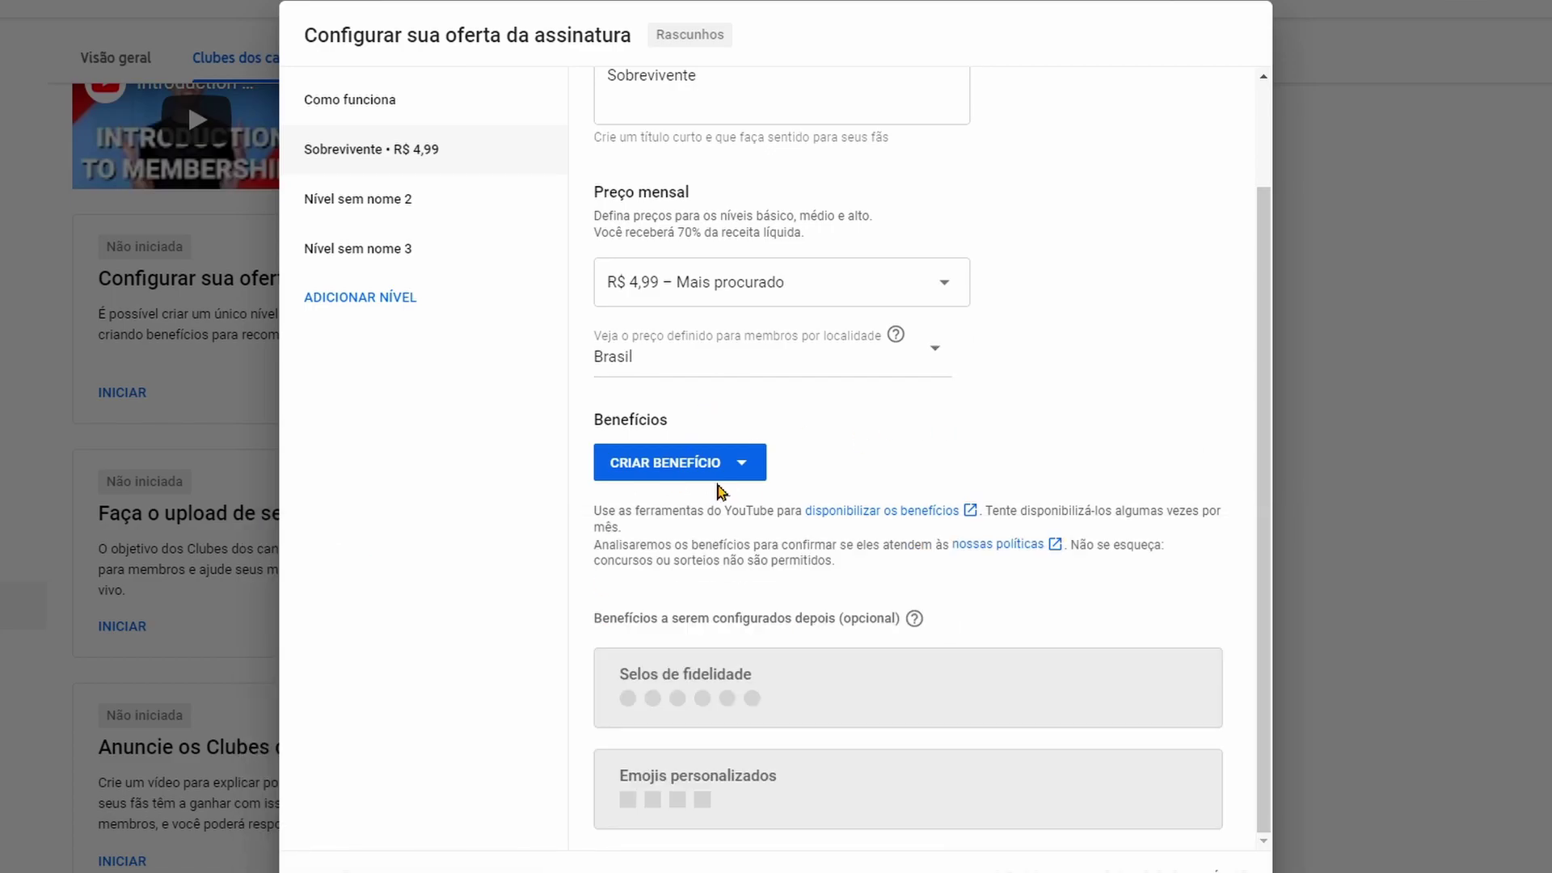
{"action": "left_click", "coordinate": [739, 463]}
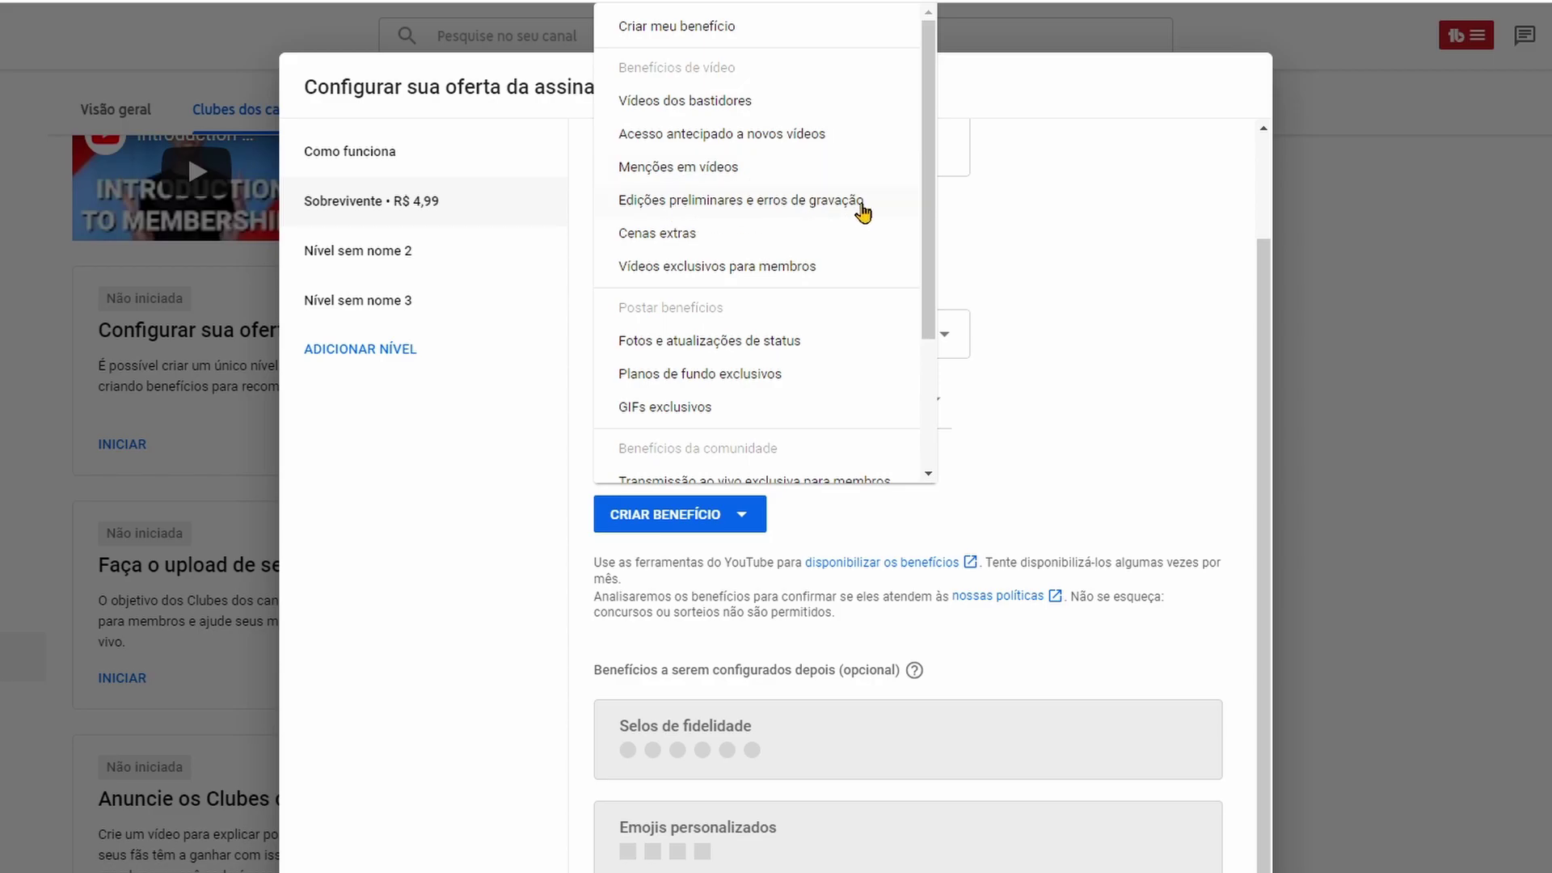
{"action": "left_click_drag", "start_coordinate": [934, 212], "coordinate": [938, 338]}
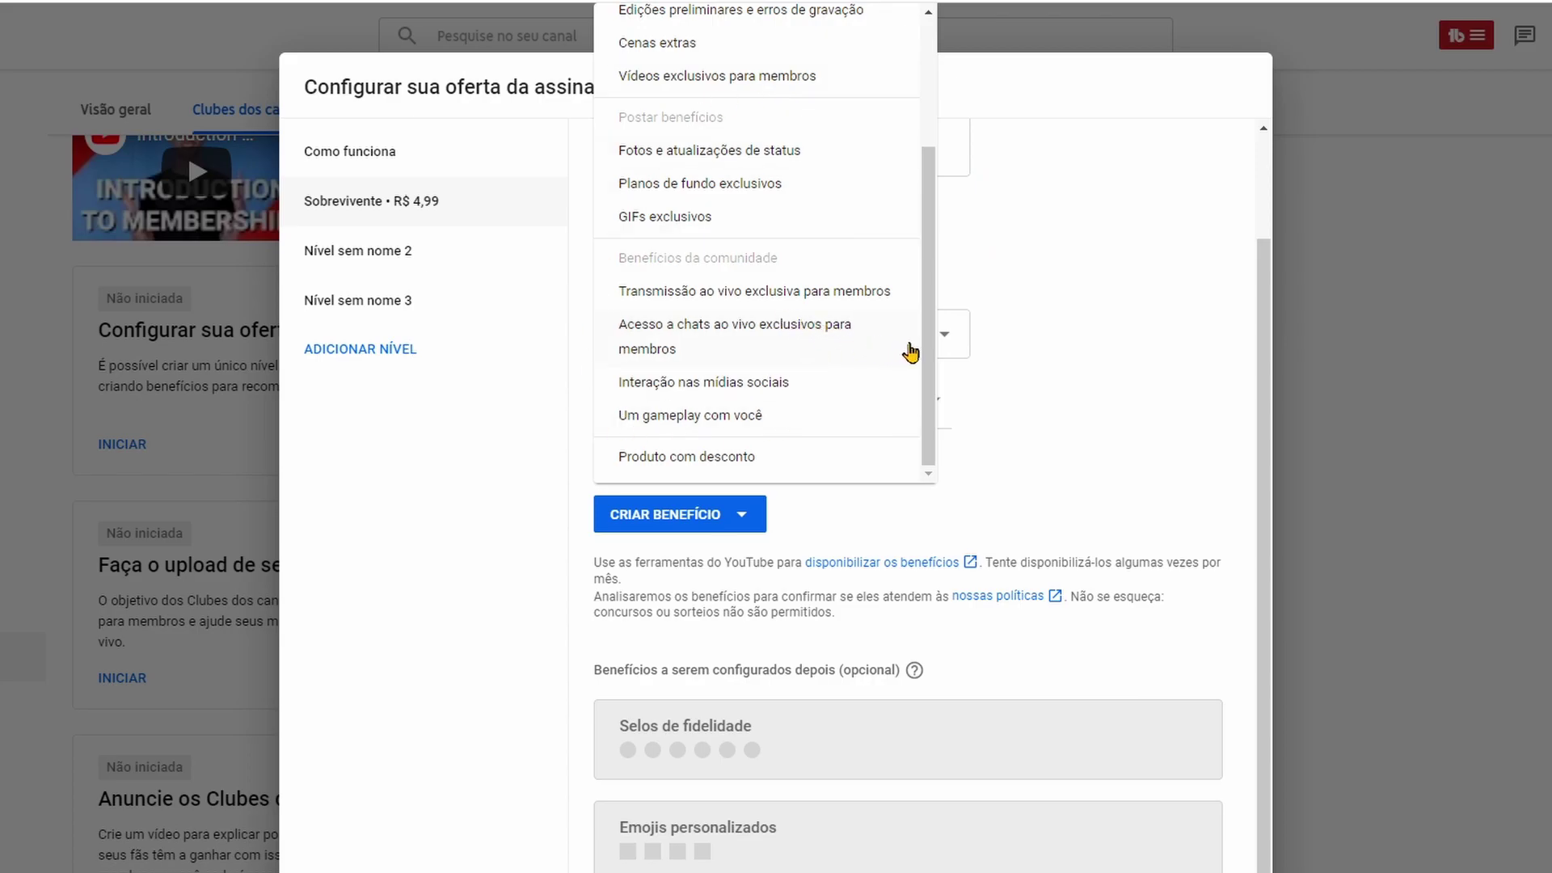
{"action": "left_click_drag", "start_coordinate": [928, 363], "coordinate": [926, 202]}
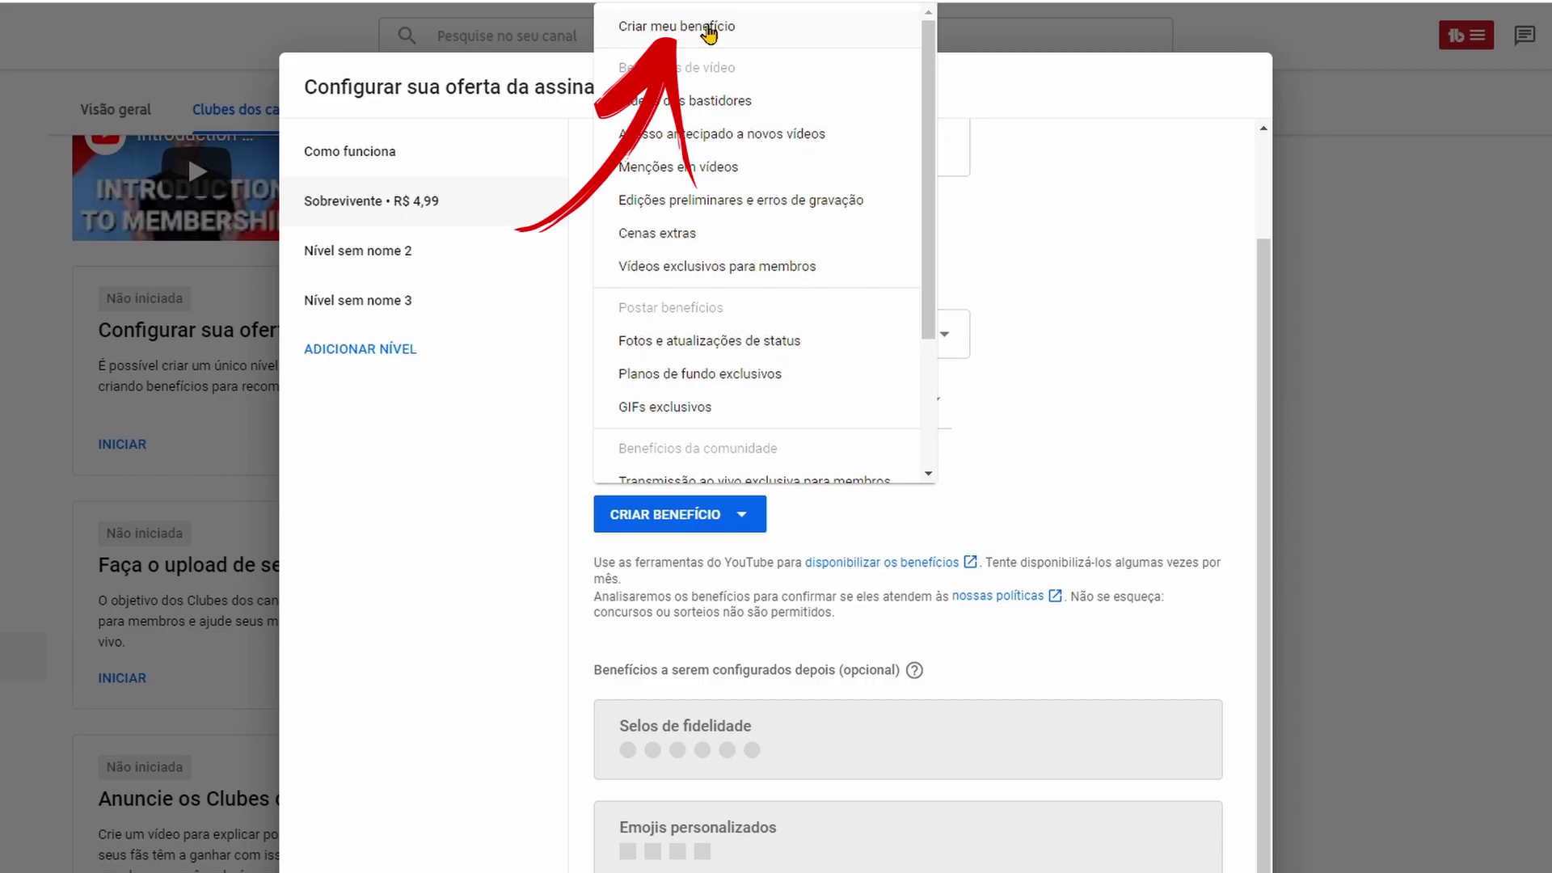
{"action": "left_click", "coordinate": [708, 31]}
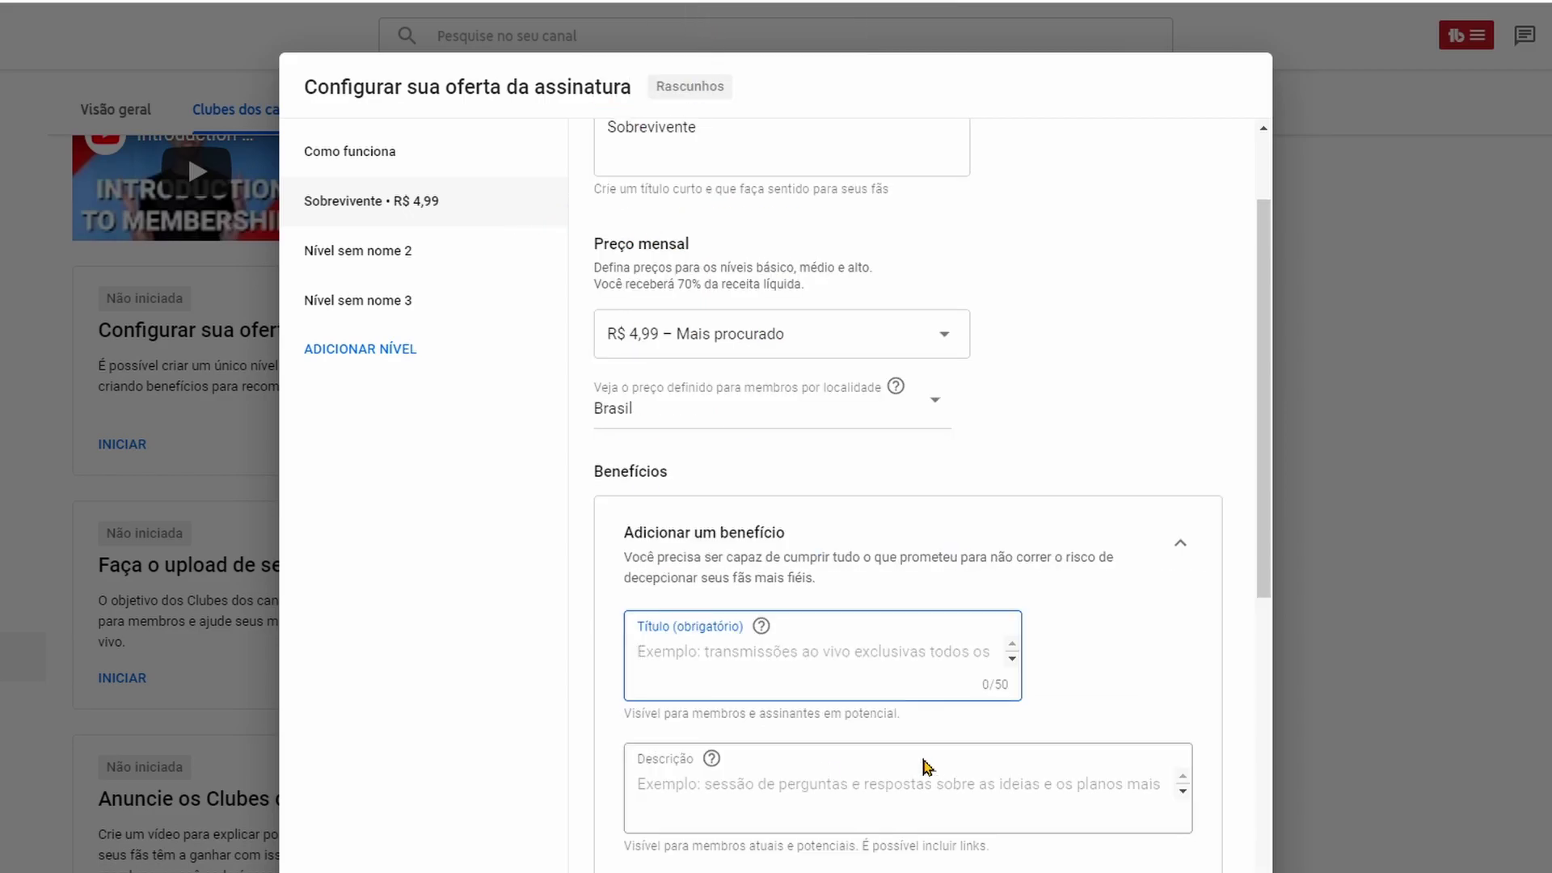
{"action": "left_click_drag", "start_coordinate": [1264, 467], "coordinate": [1264, 588]}
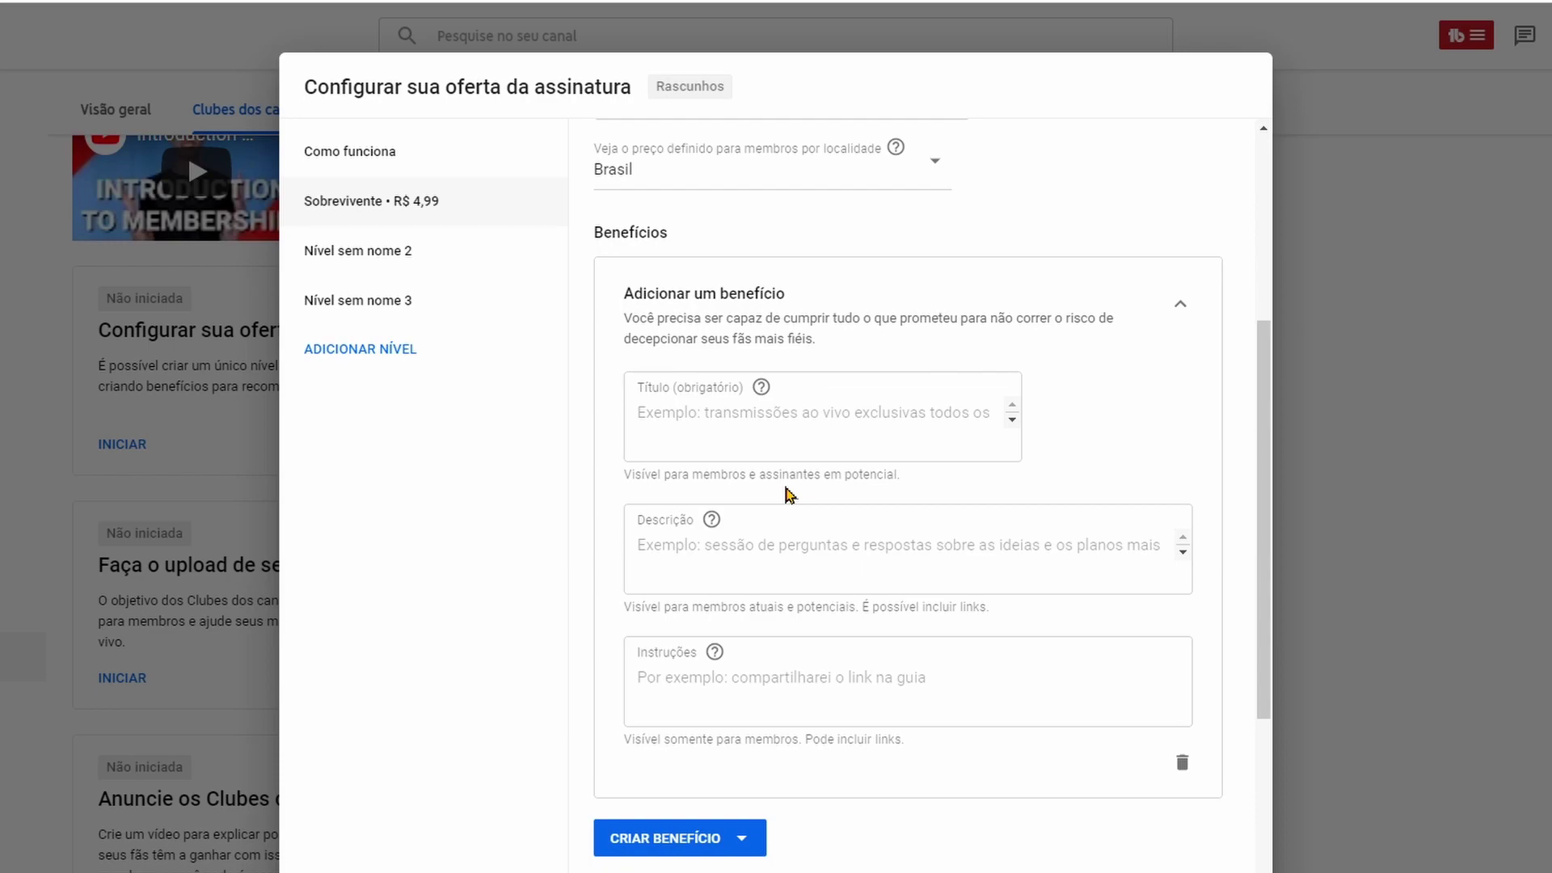
{"action": "left_click", "coordinate": [707, 414]}
{"action": "key", "text": "ctrl+v"}
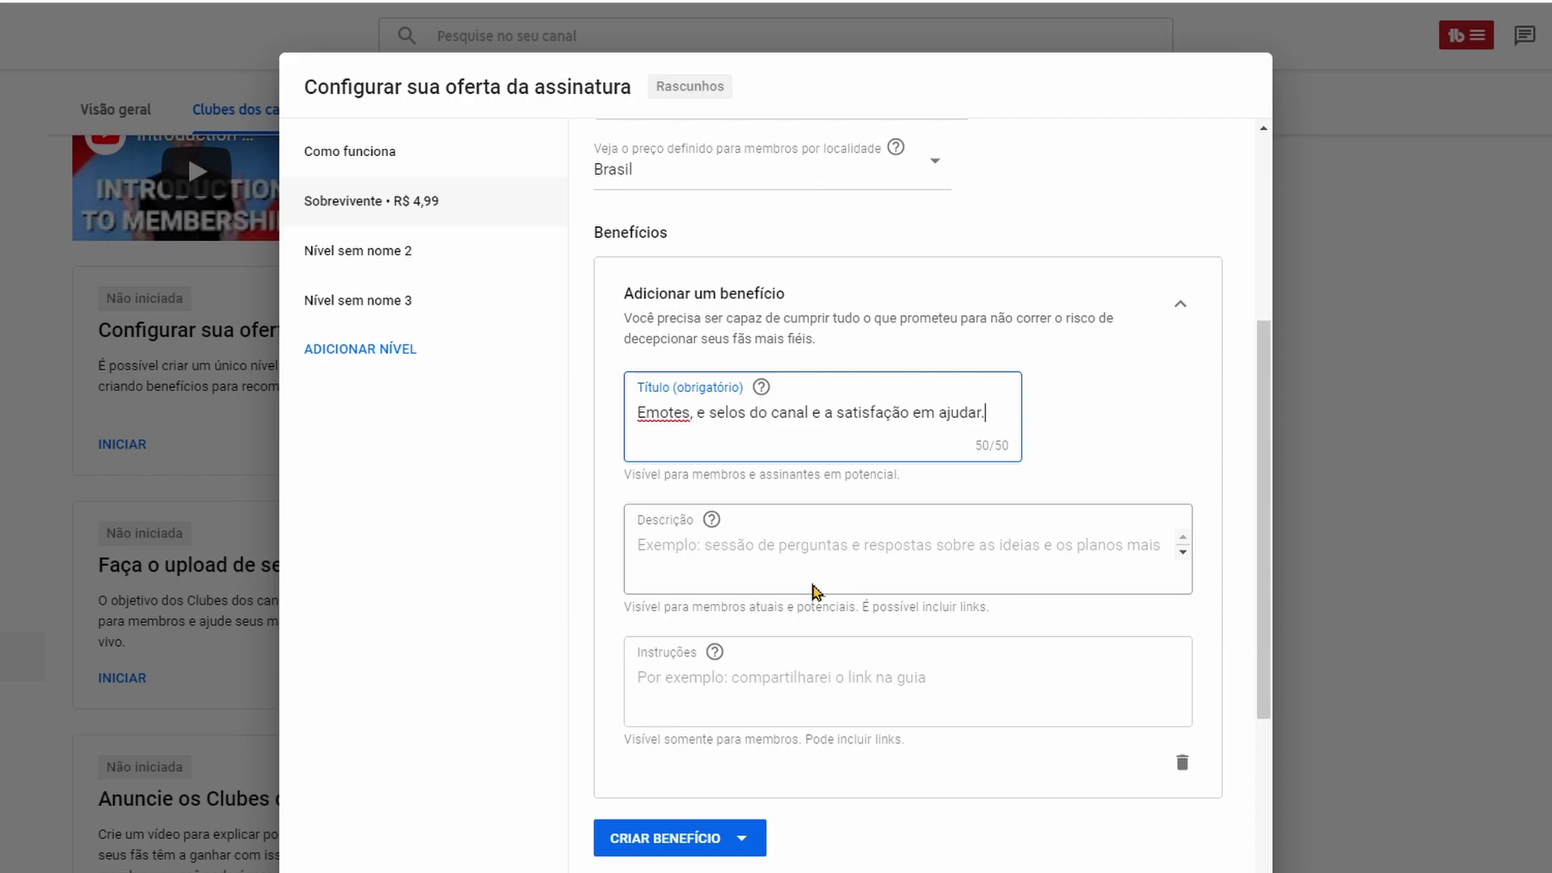
{"action": "triple_click", "coordinate": [766, 416]}
{"action": "key", "text": "ctrl+c"}
{"action": "key", "text": "BackSpace"}
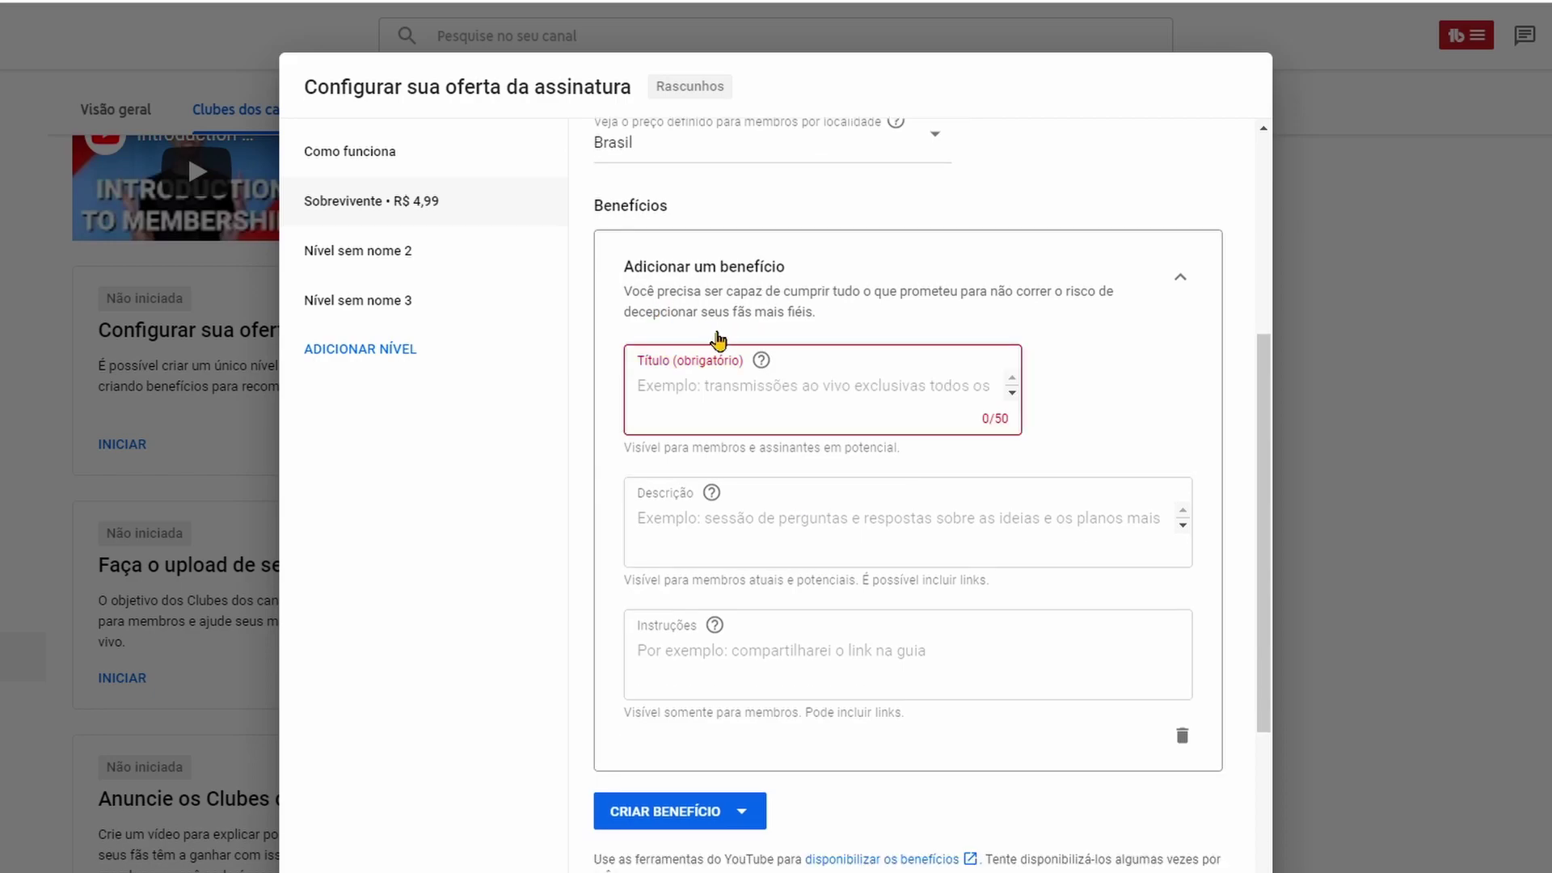
Title the benefit "Ajuda do Sobrevivente" and describe it as "Emotes, e selos do canal e a satisfação em ajudar."
{"action": "type", "text": "Ajuda do Sobrevivente"}
{"action": "left_click", "coordinate": [696, 520]}
{"action": "key", "text": "ctrl+v"}
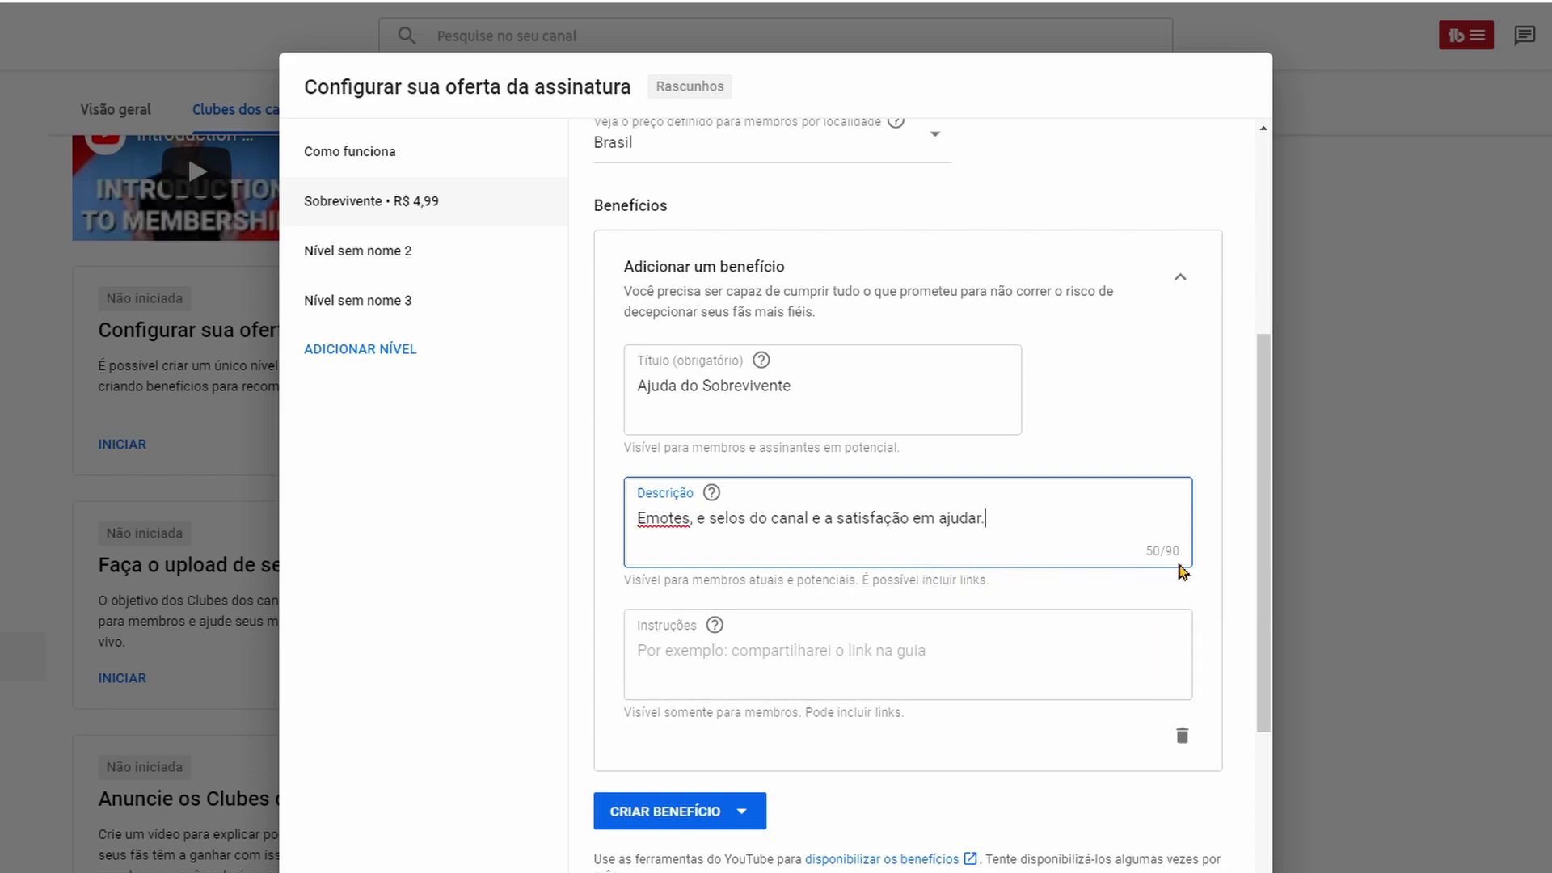
Examine the benefit description's text and the optional instructions field below it
{"action": "triple_click", "coordinate": [1157, 549]}
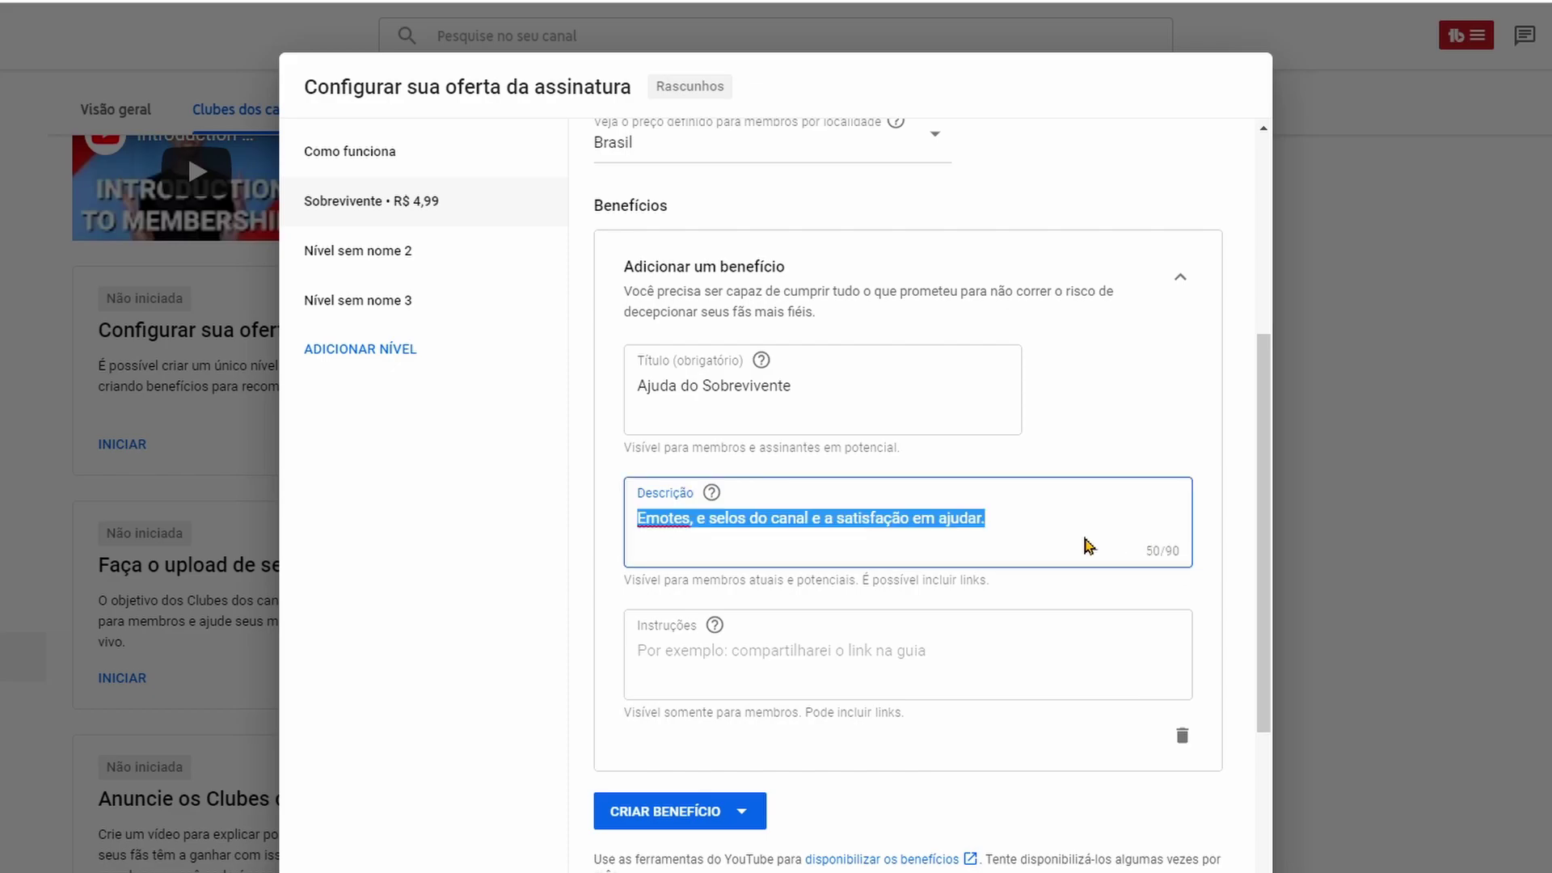
{"action": "left_click", "coordinate": [761, 531]}
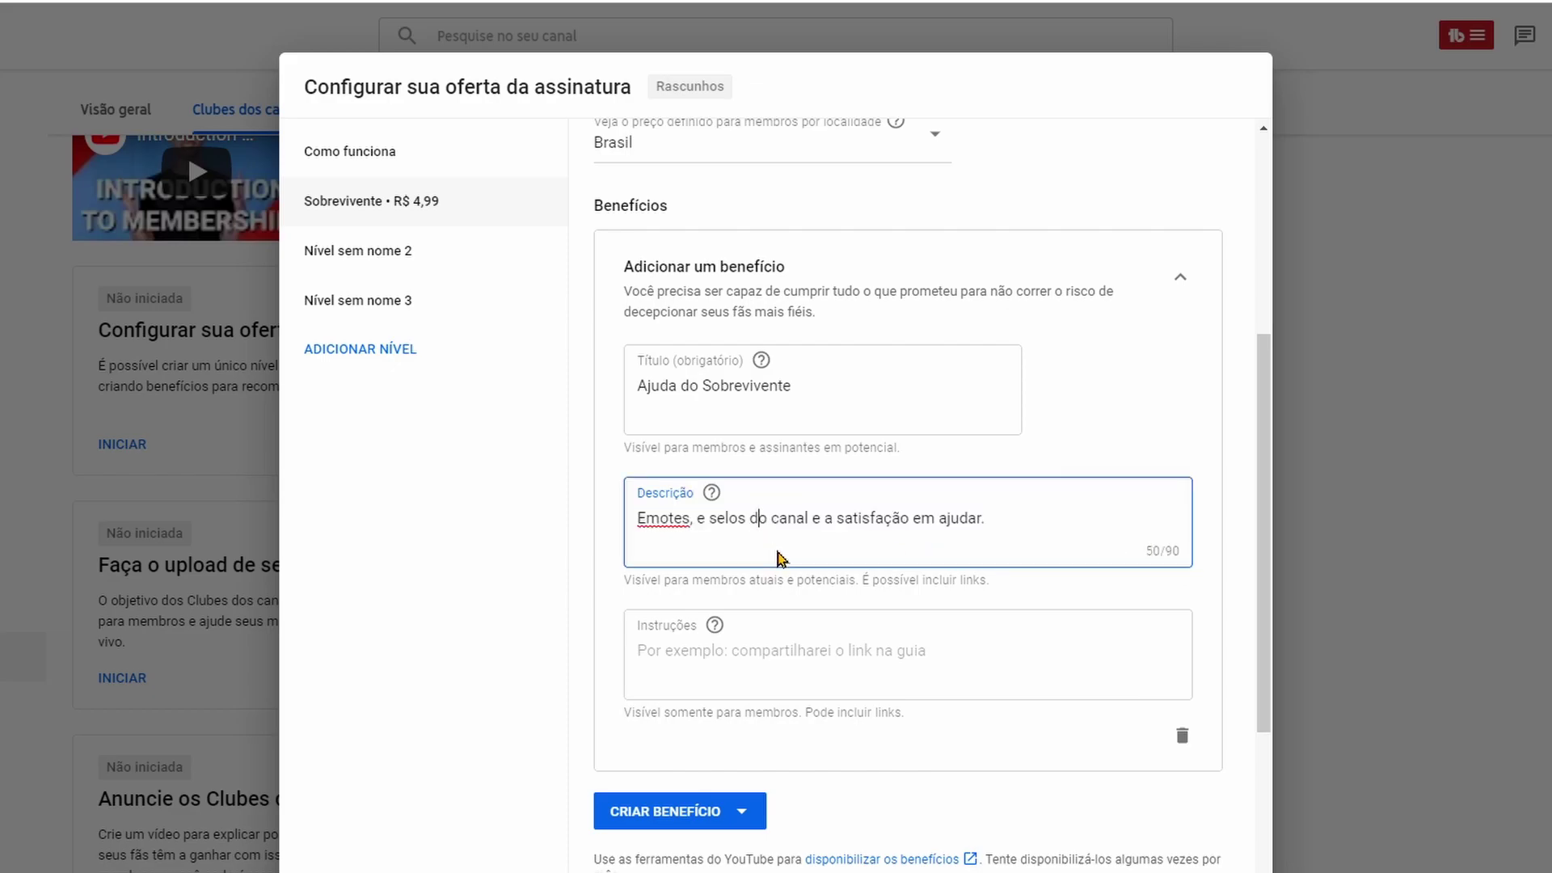
{"action": "scroll", "coordinate": [728, 364], "scroll_direction": "down", "scroll_amount": 3}
{"action": "left_click", "coordinate": [728, 363]}
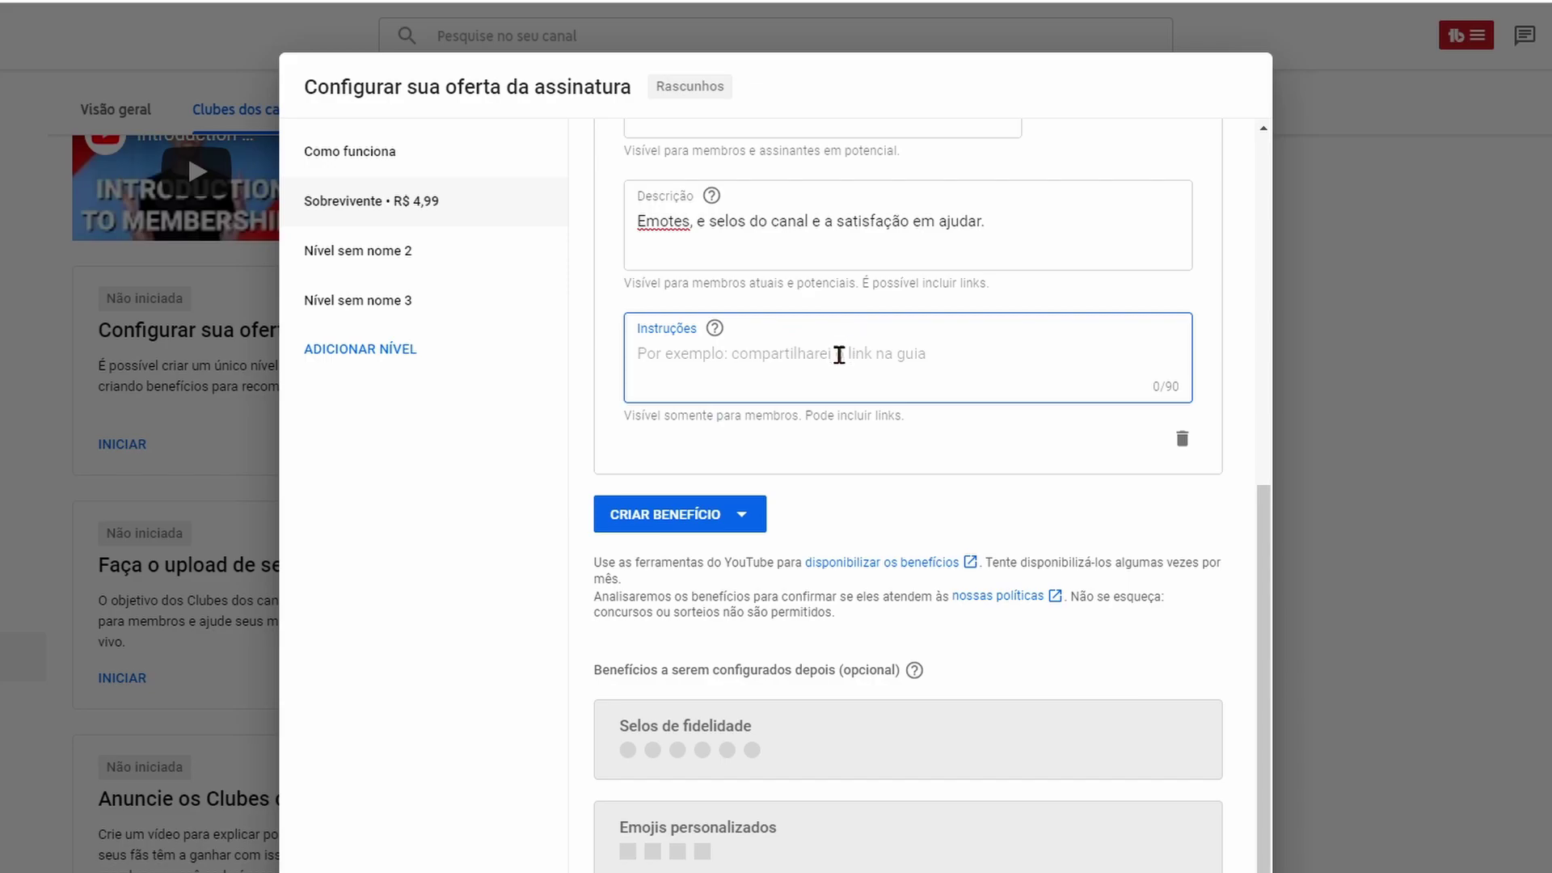
{"action": "left_click", "coordinate": [627, 731]}
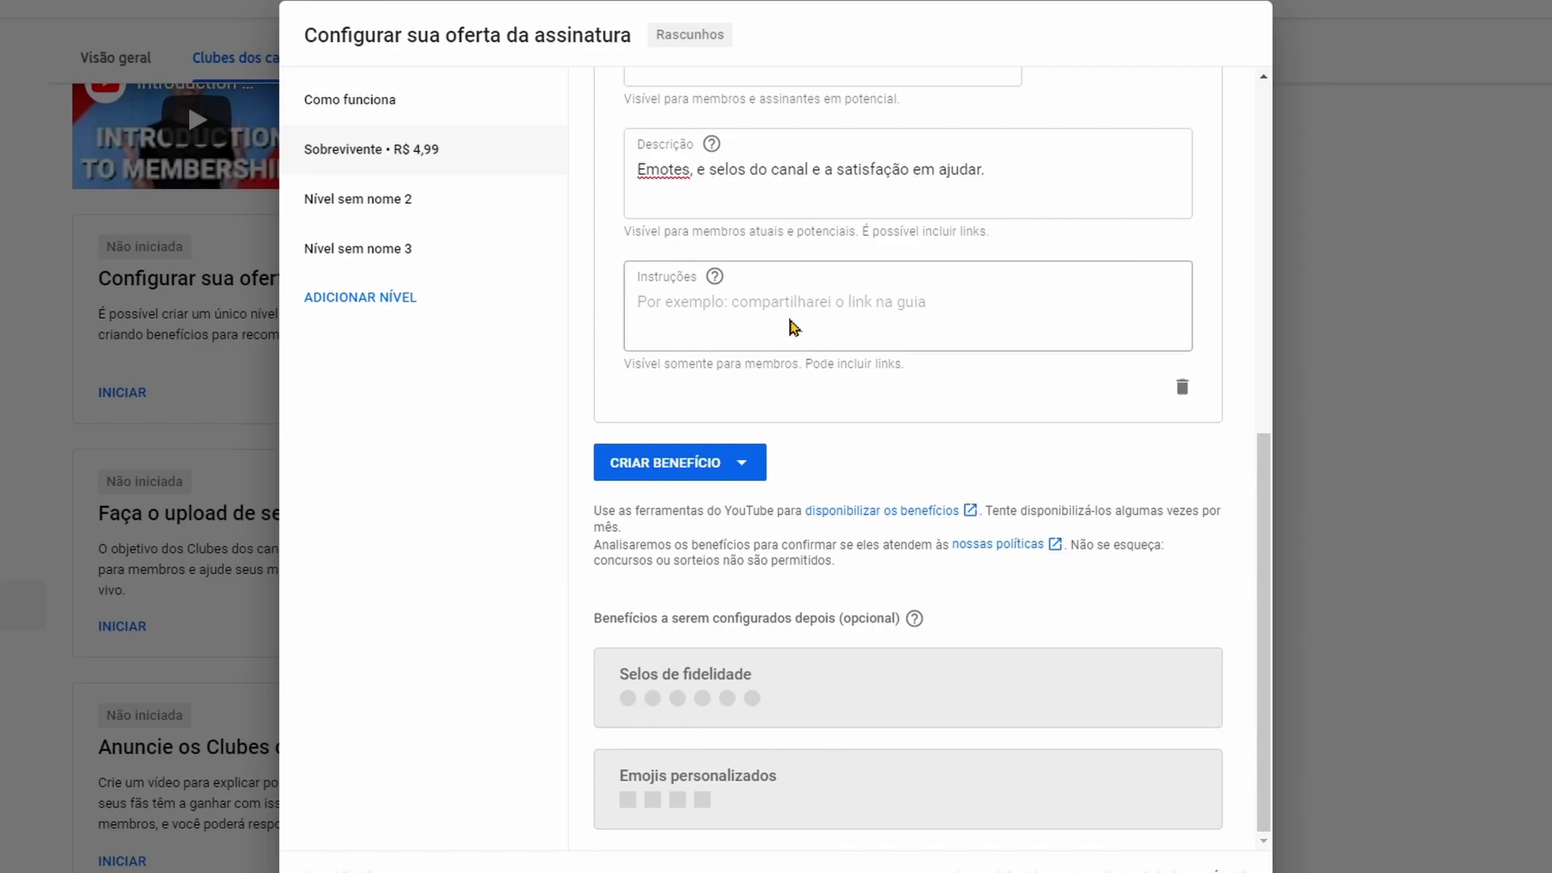
Review the Sobrevivente level's name, price and benefit, and save the membership offer as a draft
{"action": "left_click_drag", "start_coordinate": [1271, 650], "coordinate": [1265, 269]}
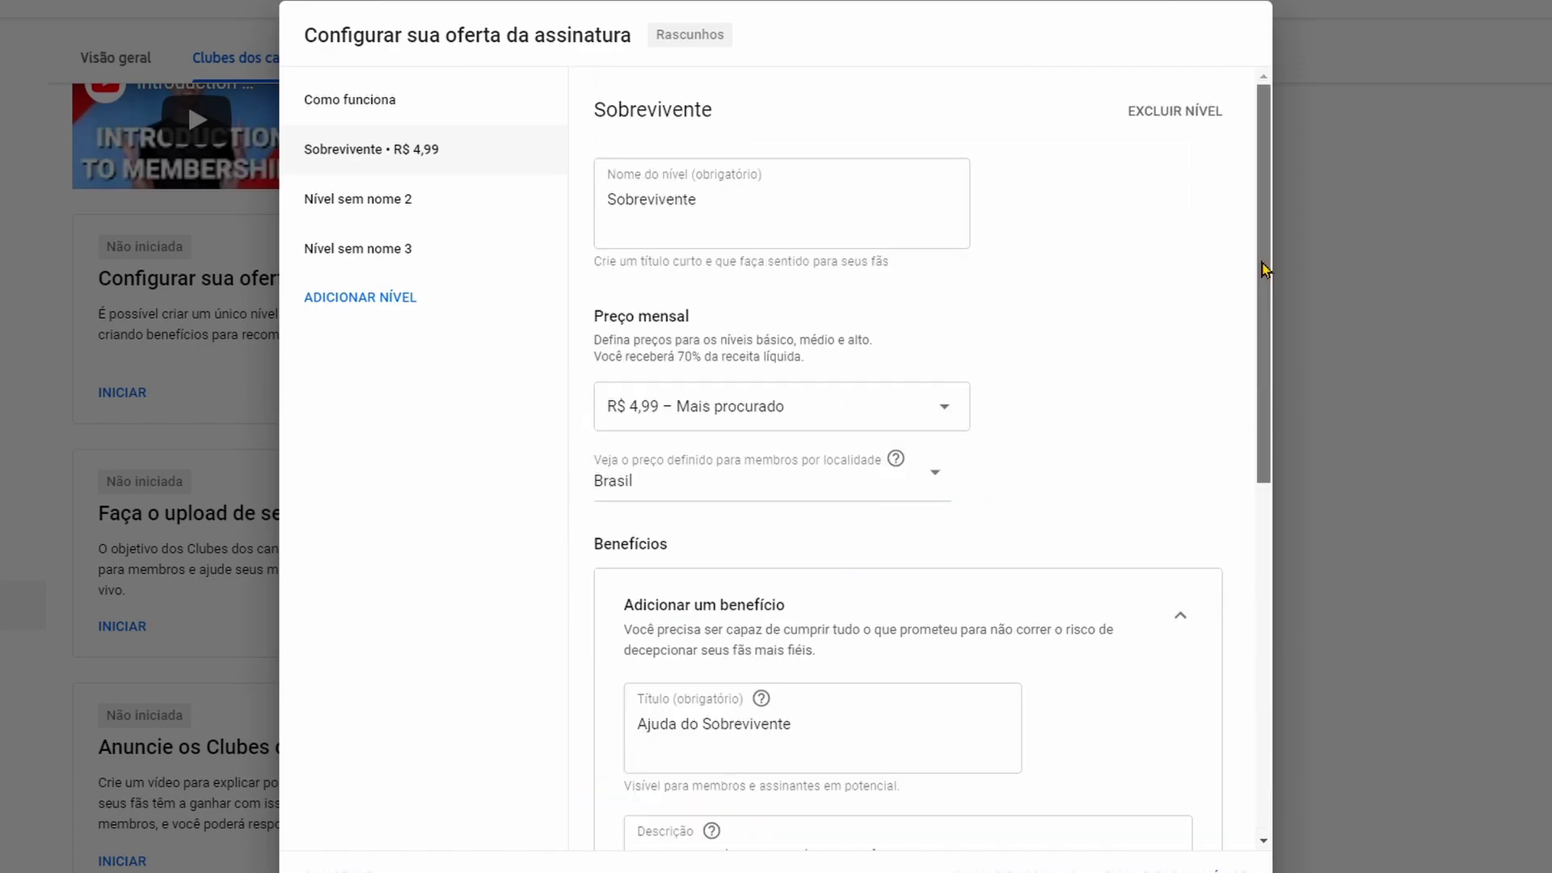
{"action": "left_click", "coordinate": [725, 199]}
{"action": "scroll", "coordinate": [1180, 340], "scroll_direction": "down", "scroll_amount": 3}
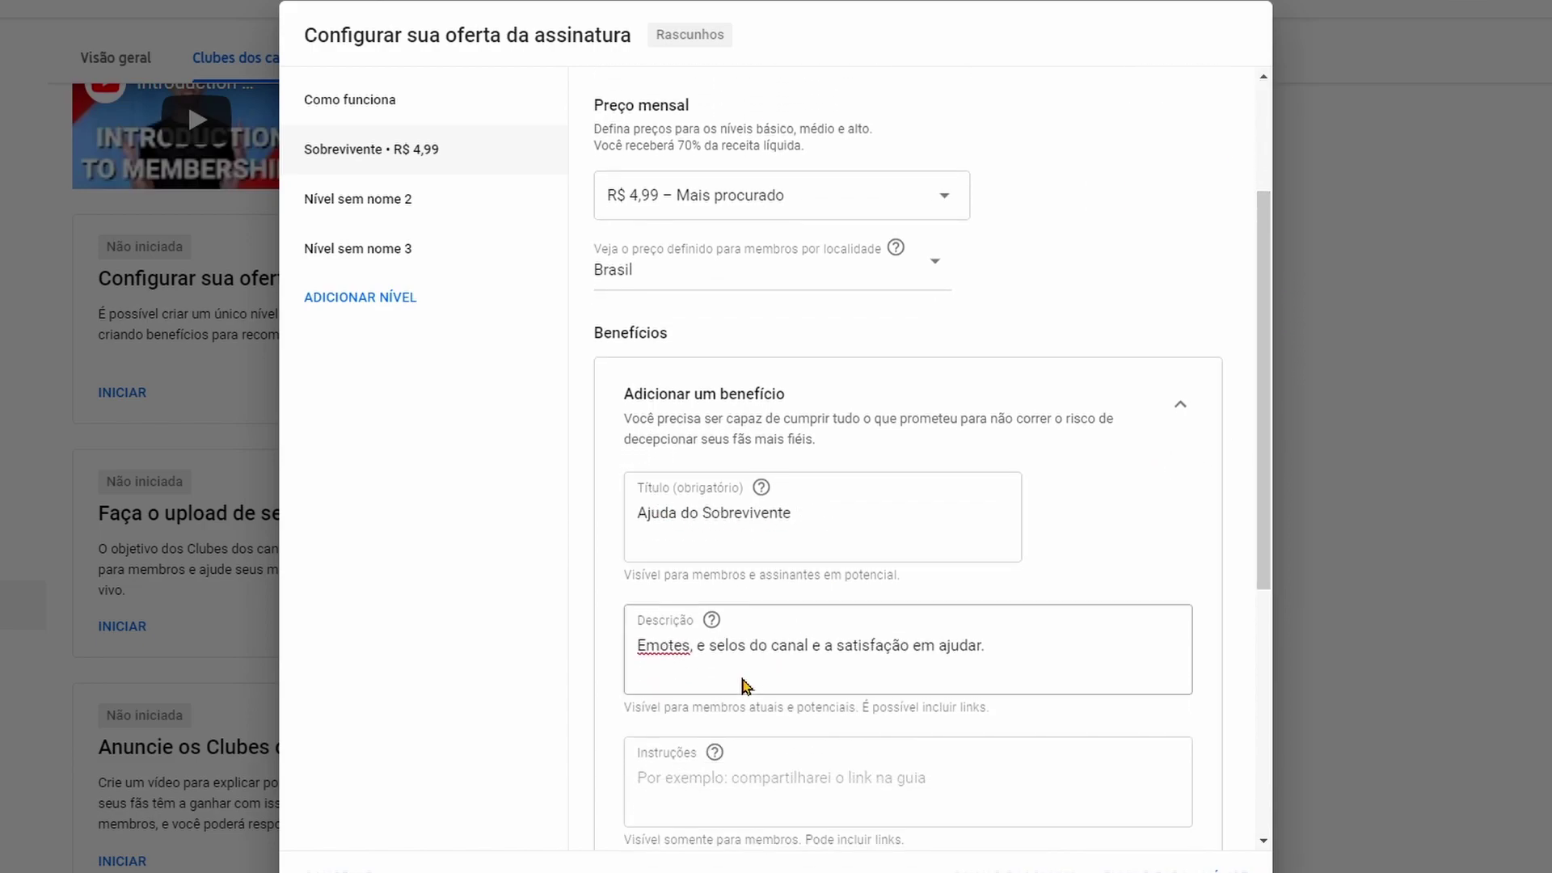
{"action": "scroll", "coordinate": [1251, 679], "scroll_direction": "down", "scroll_amount": 5}
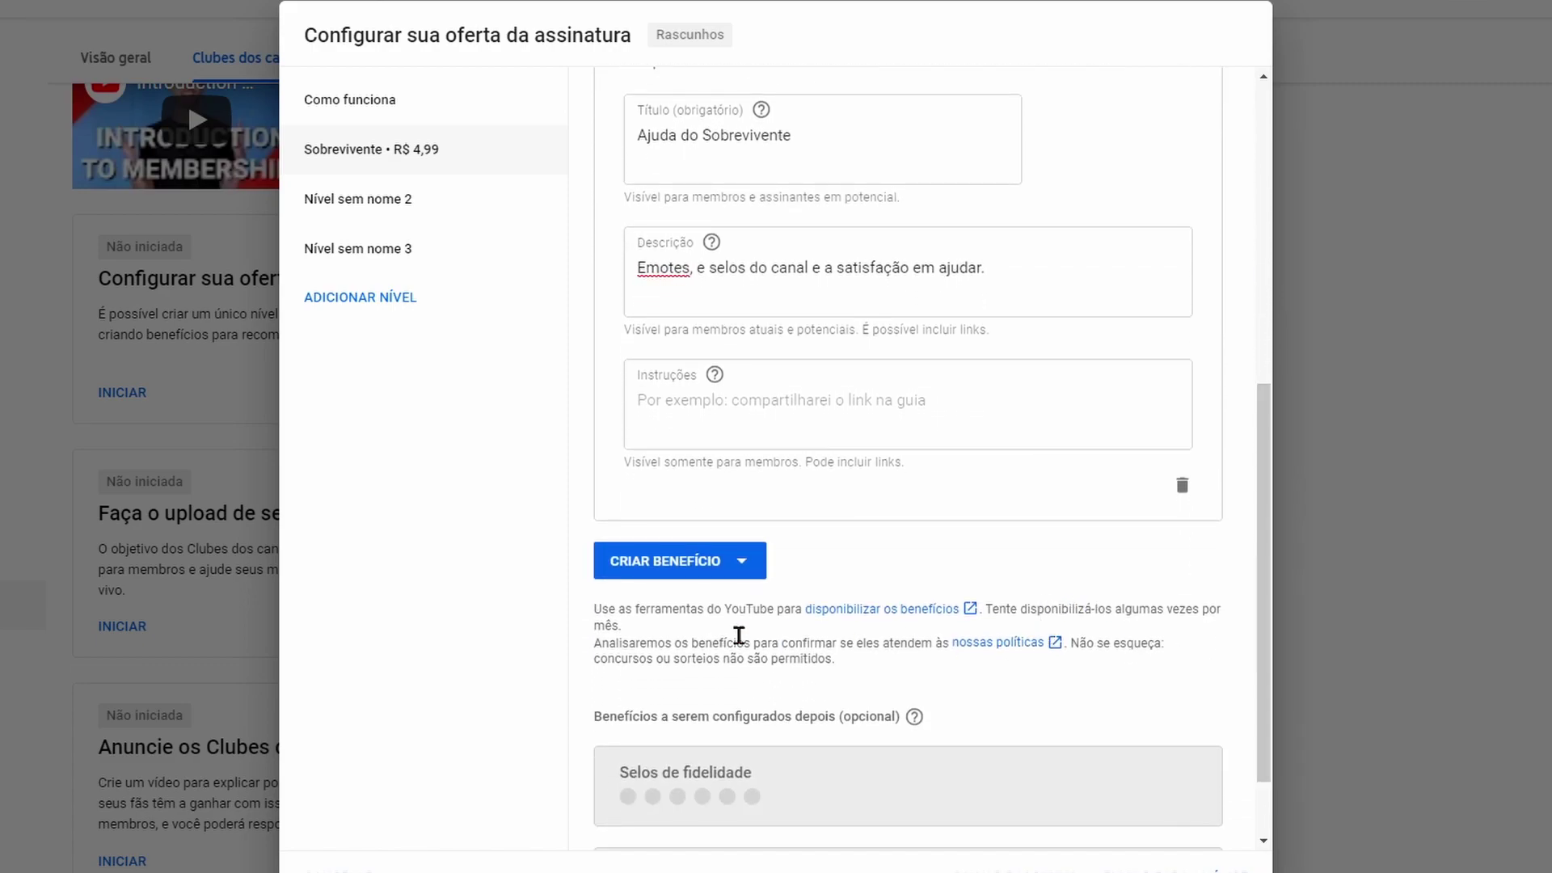
{"action": "scroll", "coordinate": [1275, 521], "scroll_direction": "down", "scroll_amount": 1}
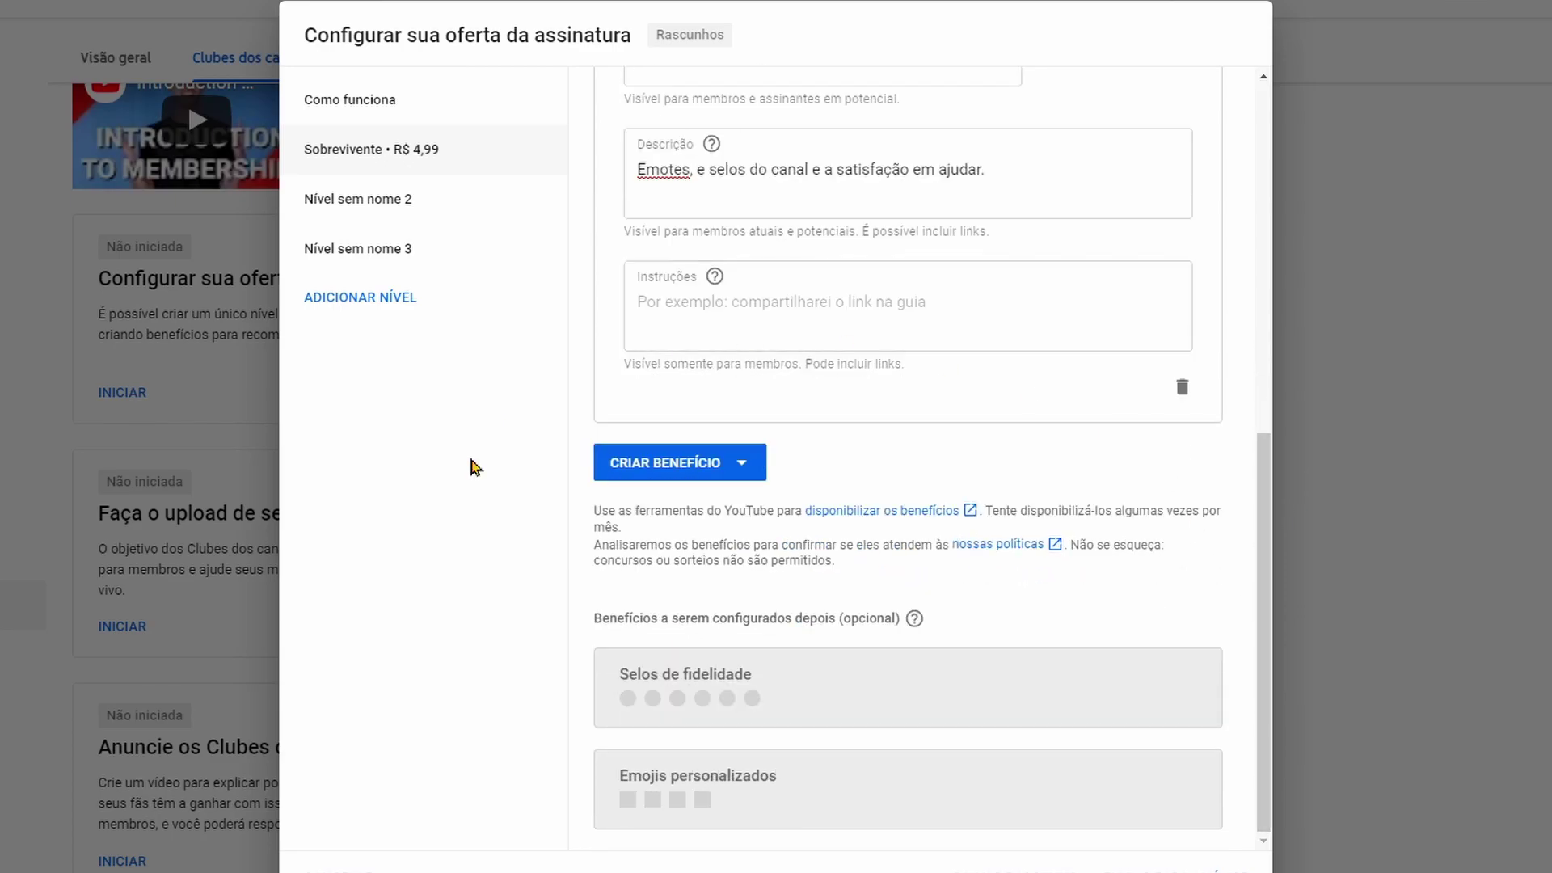
{"action": "scroll", "coordinate": [986, 824], "scroll_direction": "down", "scroll_amount": 1}
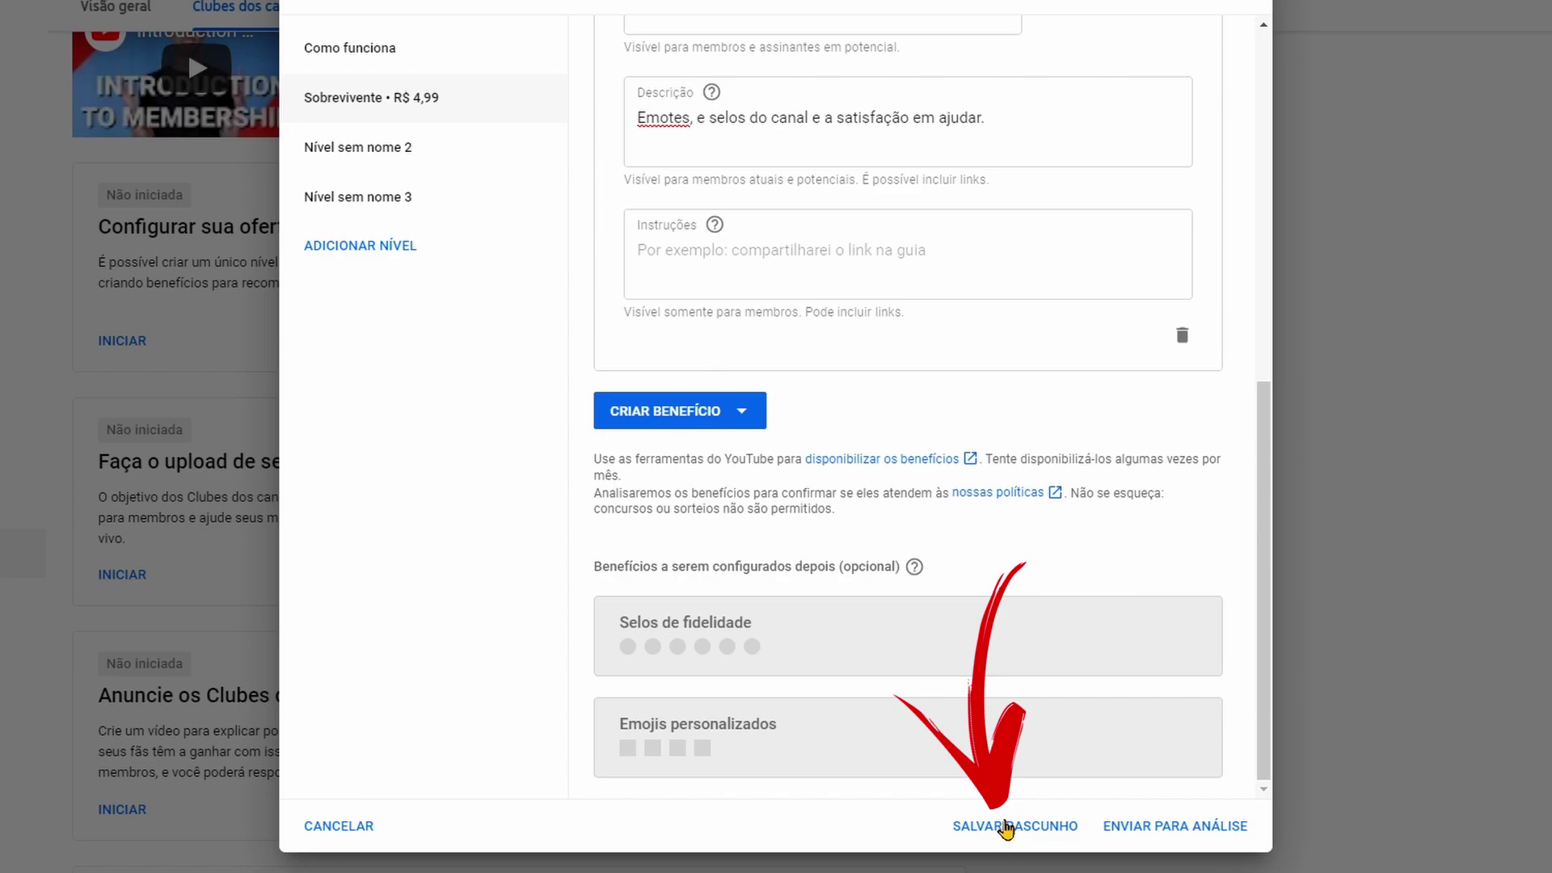
{"action": "left_click", "coordinate": [1004, 828]}
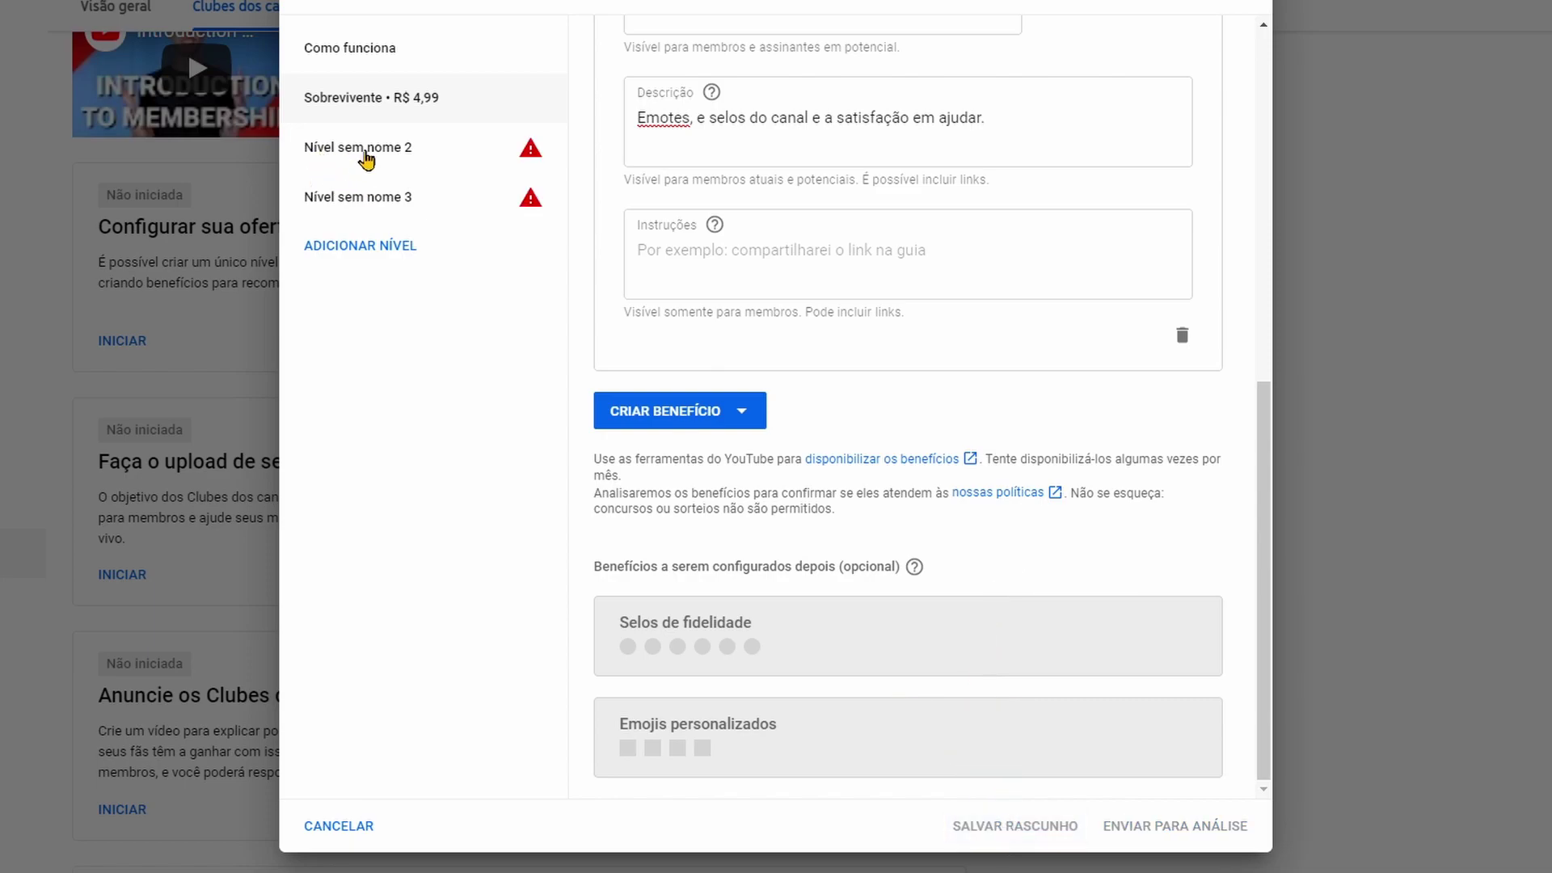
Set up the second level as "Sobrevivente 2" at R$ 7,99, with the benefit "Ajuda do Sobrevivente 2" described as "Participação nos grupos do canal"
{"action": "left_click", "coordinate": [360, 153]}
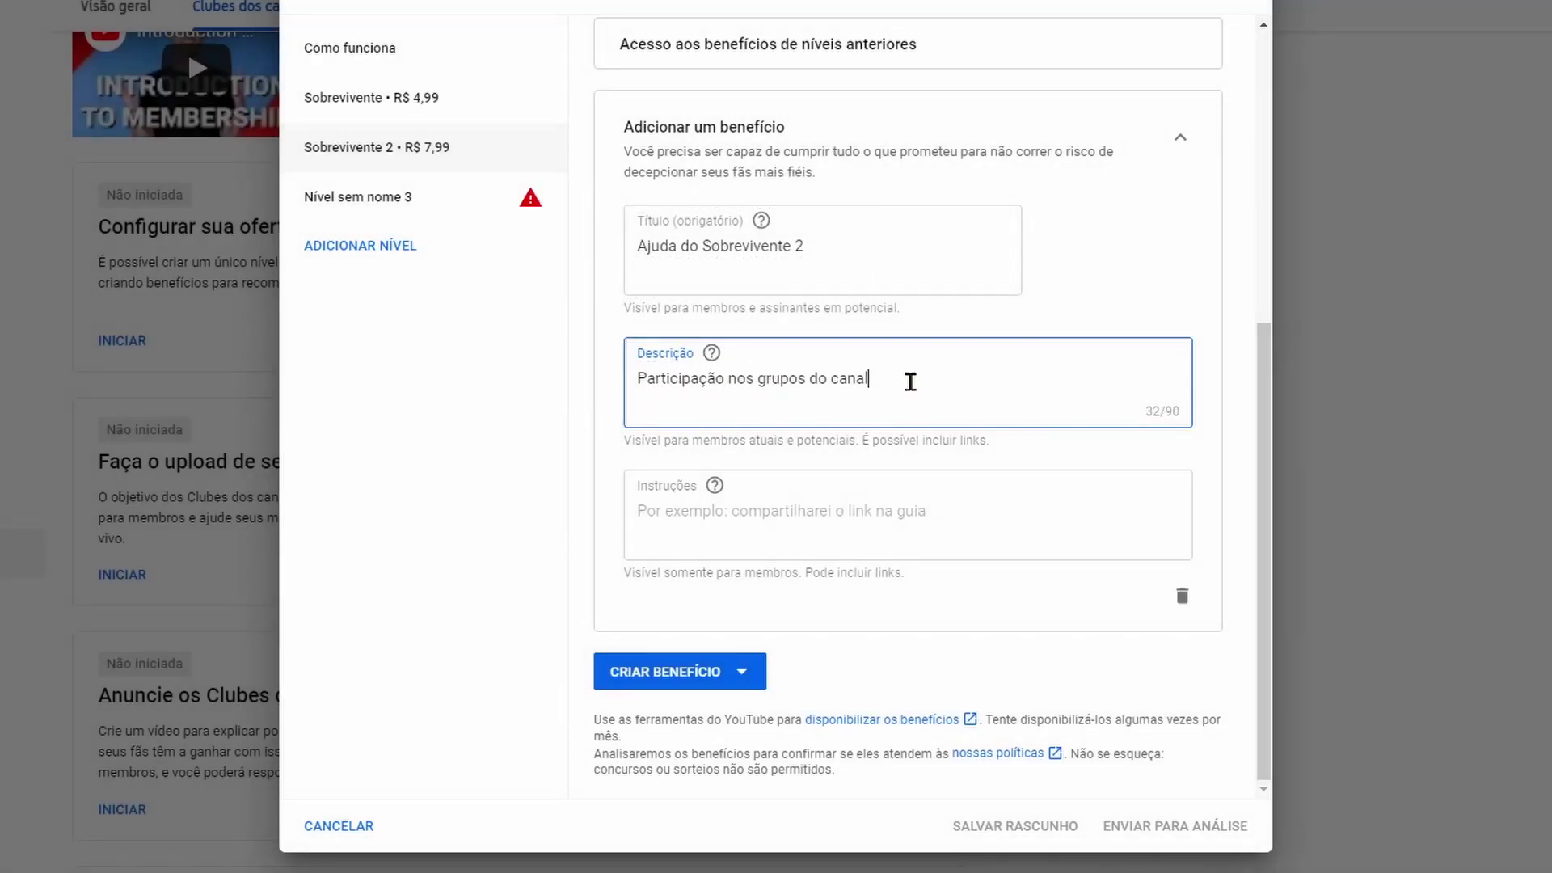
{"action": "left_click_drag", "start_coordinate": [897, 382], "coordinate": [620, 385]}
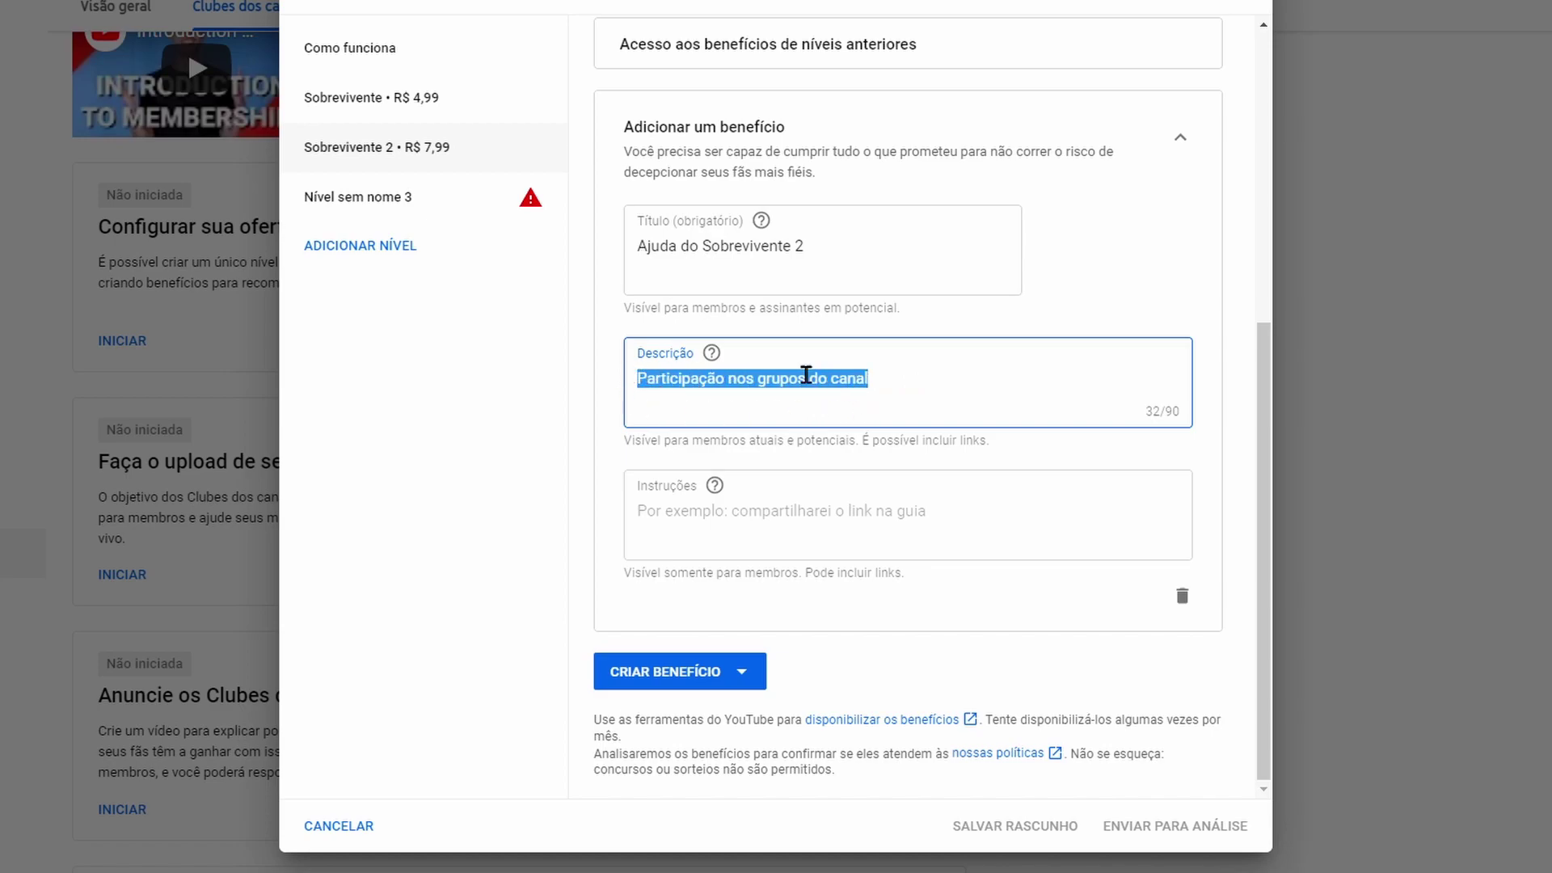
{"action": "left_click", "coordinate": [809, 378]}
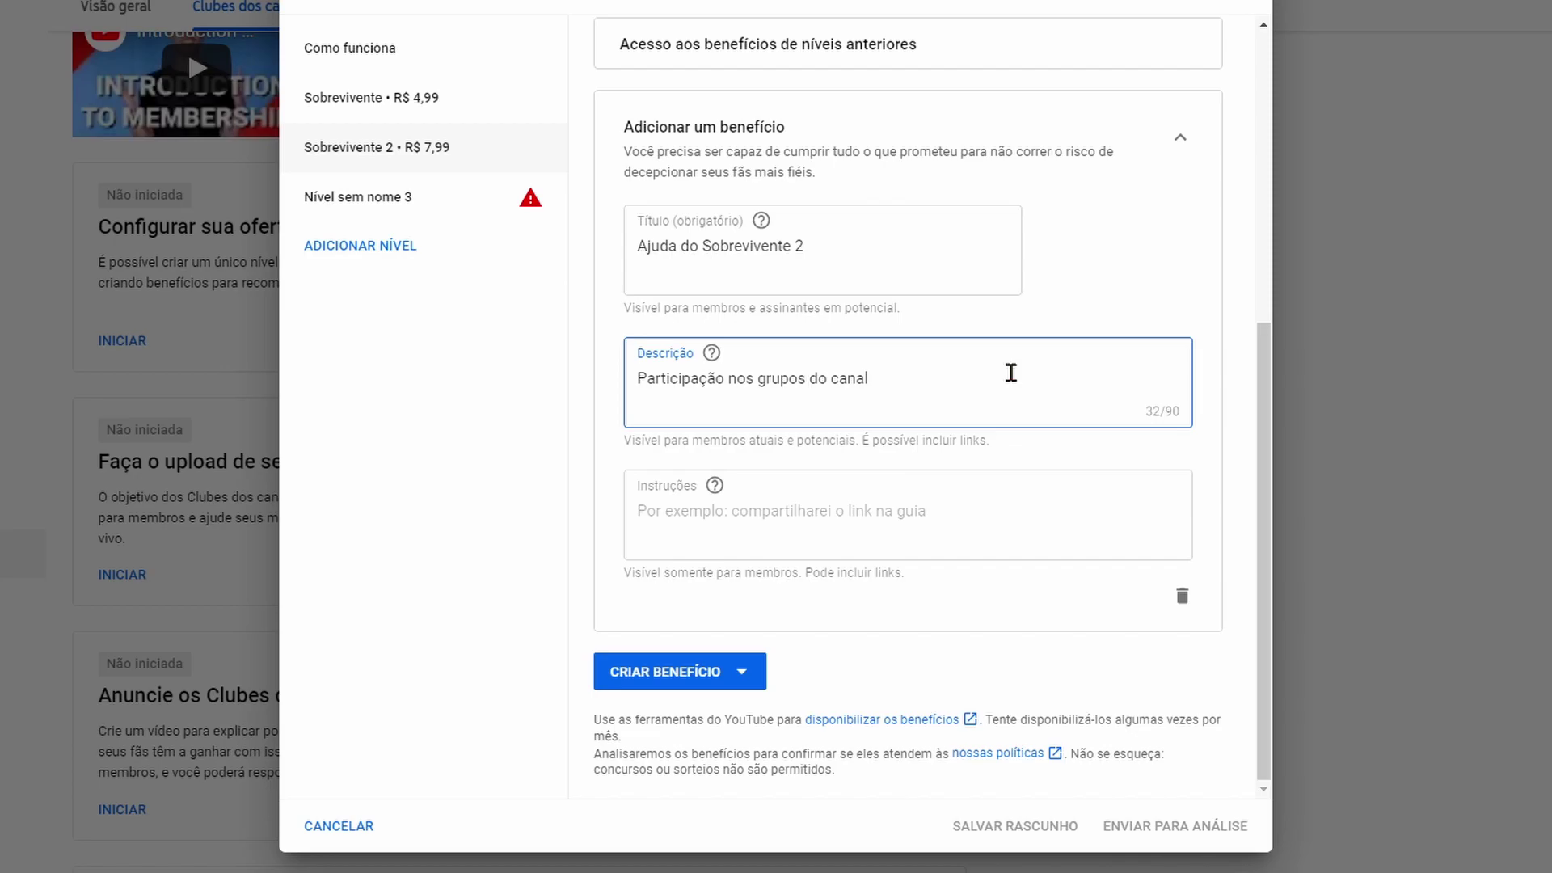
{"action": "scroll", "coordinate": [1002, 366], "scroll_direction": "up", "scroll_amount": 6}
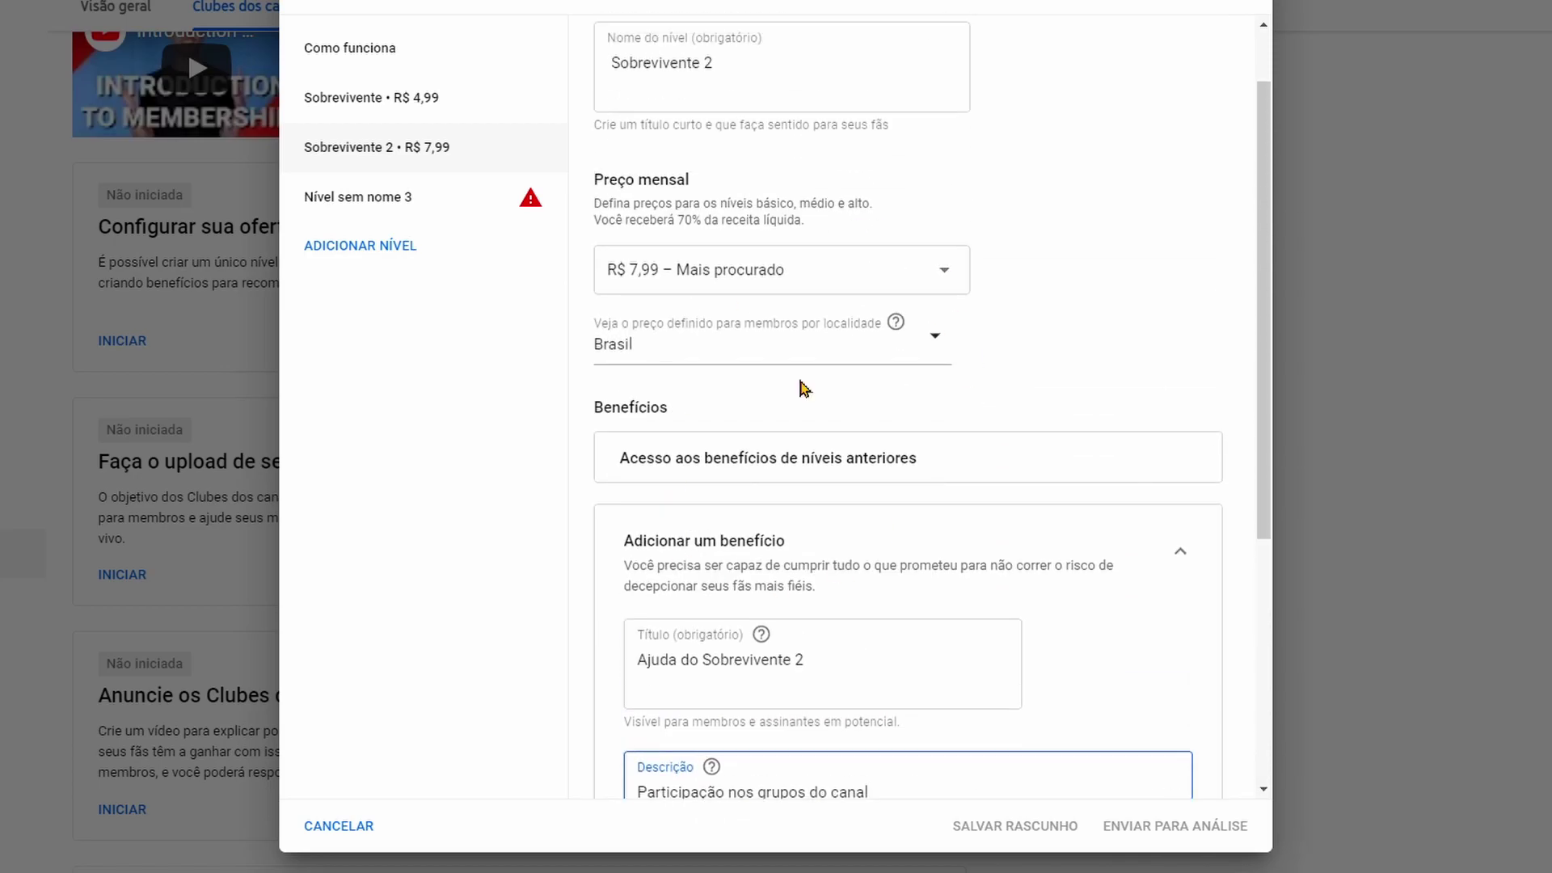
{"action": "scroll", "coordinate": [1249, 566], "scroll_direction": "down", "scroll_amount": 6}
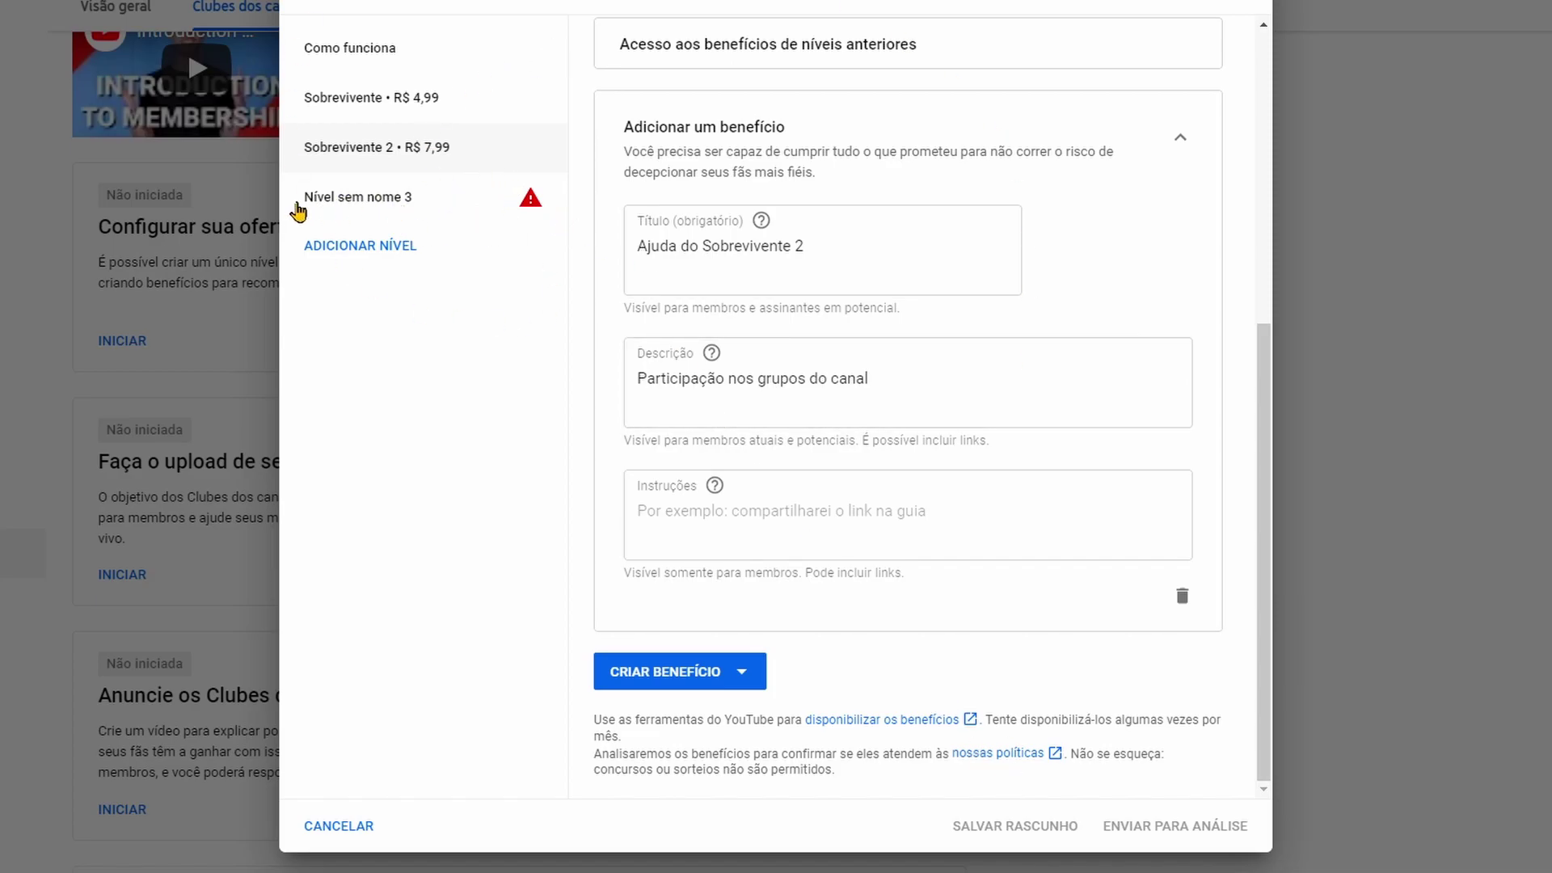
Name the third level "Aliado", price it at R$ 14,99, and copy its benefit text from the Notepad notes
{"action": "left_click", "coordinate": [335, 202]}
{"action": "key", "text": "alt+Tab"}
{"action": "left_click_drag", "start_coordinate": [374, 563], "coordinate": [421, 564]}
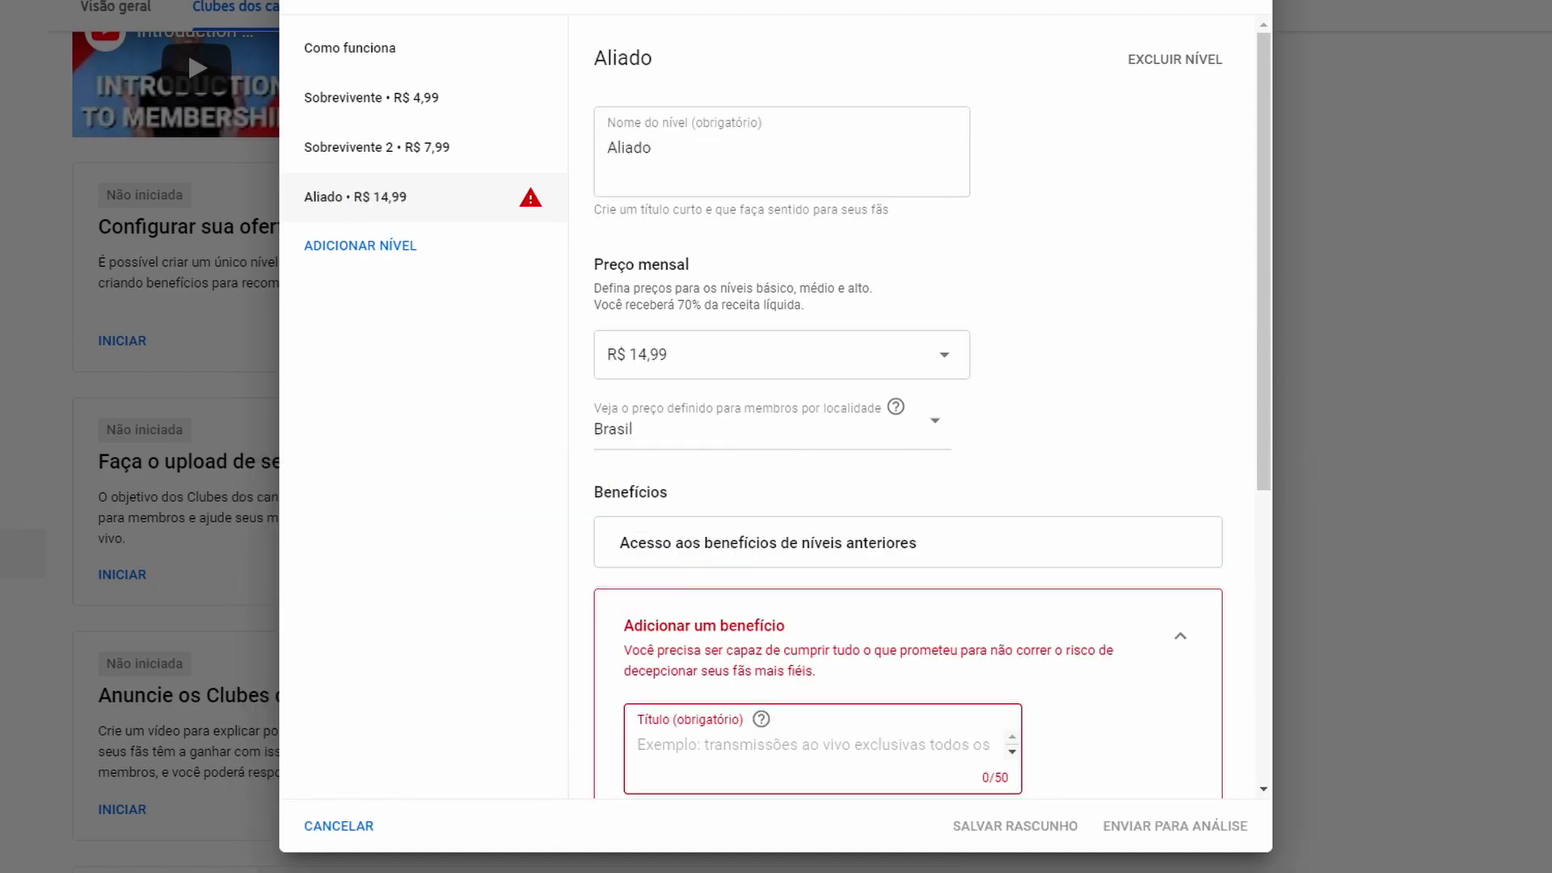
{"action": "key", "text": "alt+Tab"}
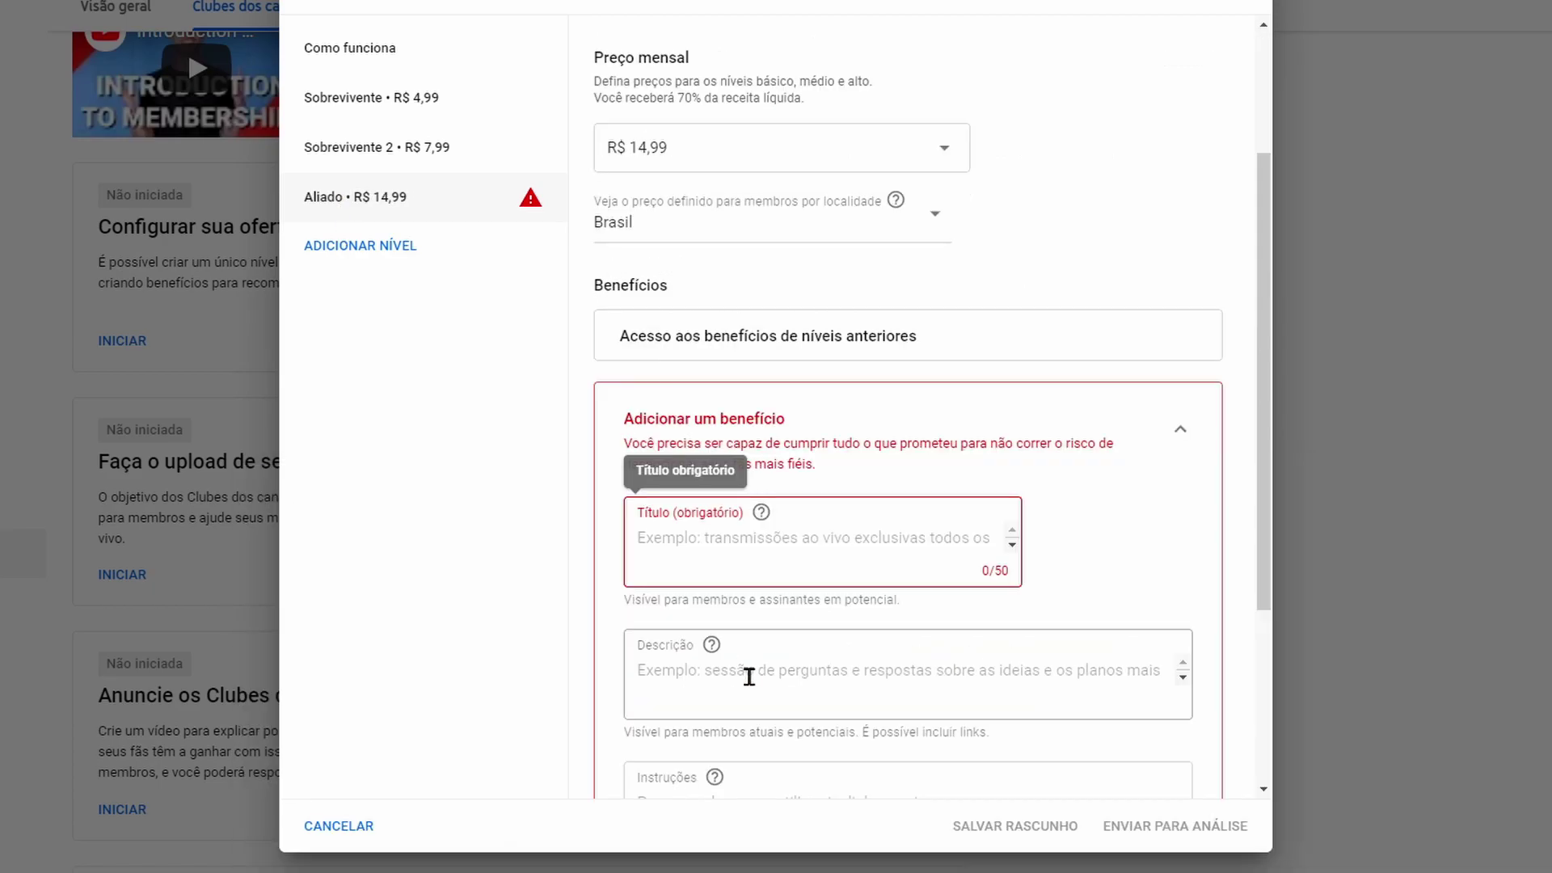
Title the Aliado benefit "Ajuda dos Aliados", describe it as "Nome no final dos vídeos", and save the offer as a draft
{"action": "left_click", "coordinate": [748, 676]}
{"action": "type", "text": "Nome no final dos vídeos"}
{"action": "scroll", "coordinate": [771, 304], "scroll_direction": "up", "scroll_amount": 1}
{"action": "scroll", "coordinate": [770, 304], "scroll_direction": "up", "scroll_amount": 2}
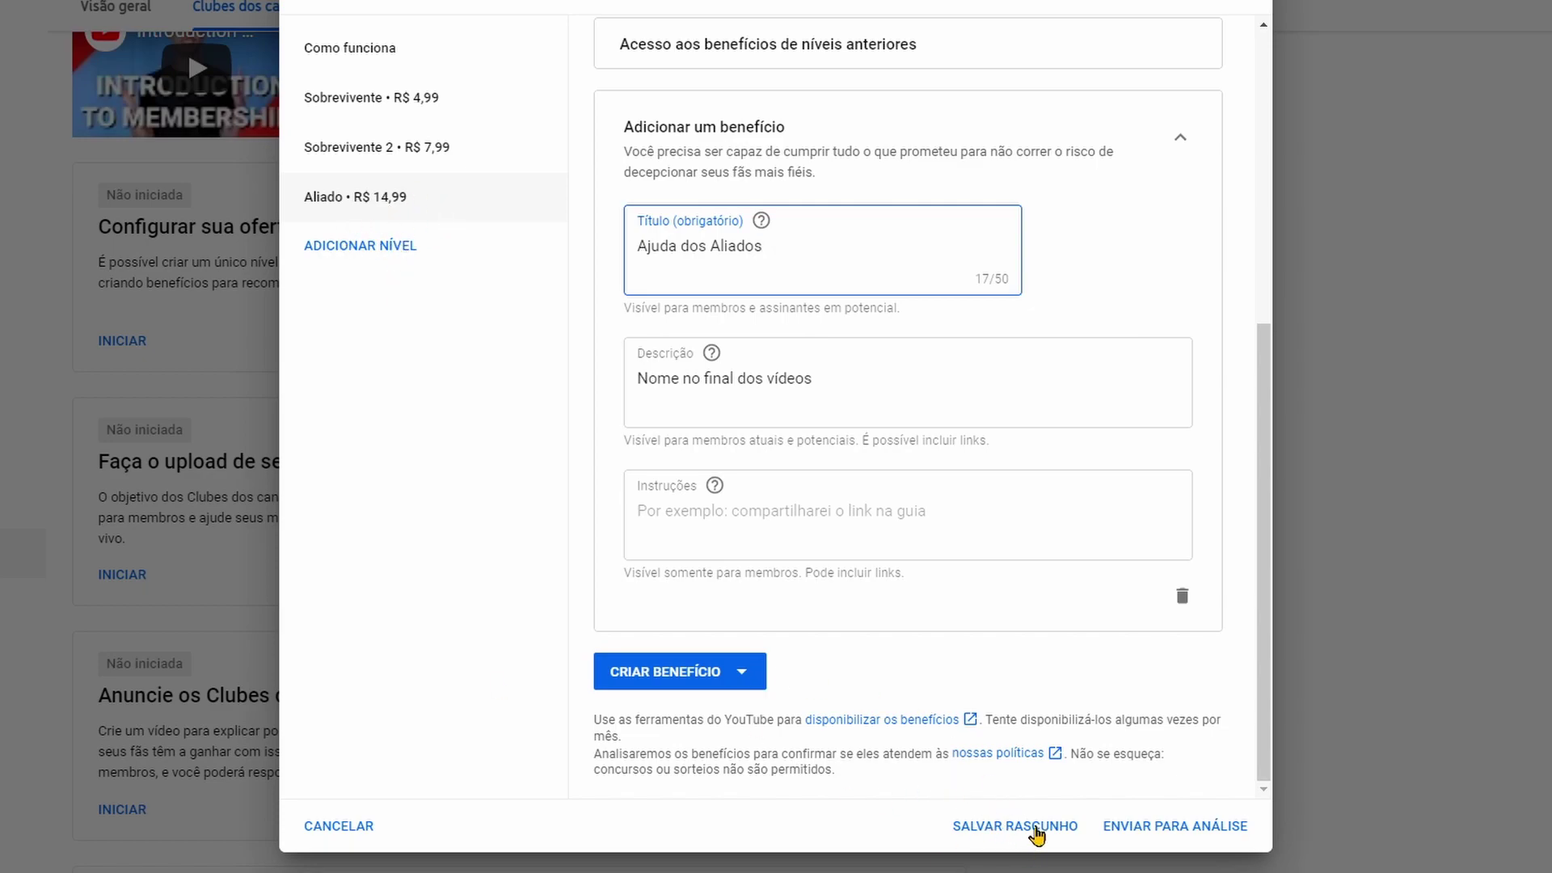
{"action": "left_click", "coordinate": [1037, 829]}
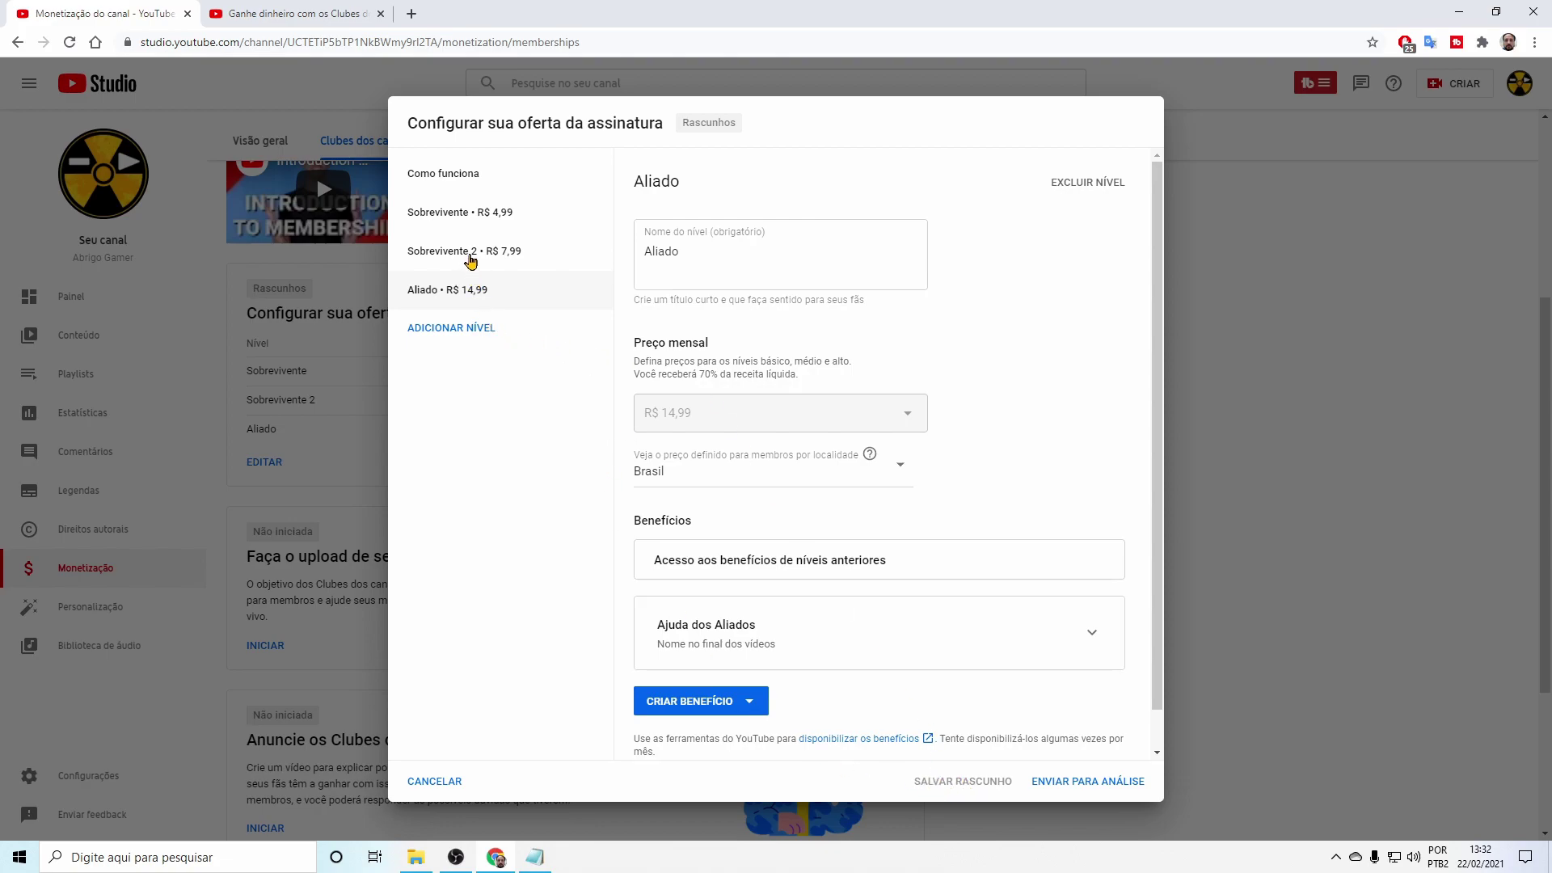
Open the Sobrevivente 2 level's benefit and examine its instructions for members
{"action": "left_click", "coordinate": [470, 257]}
{"action": "scroll", "coordinate": [793, 647], "scroll_direction": "down", "scroll_amount": 1}
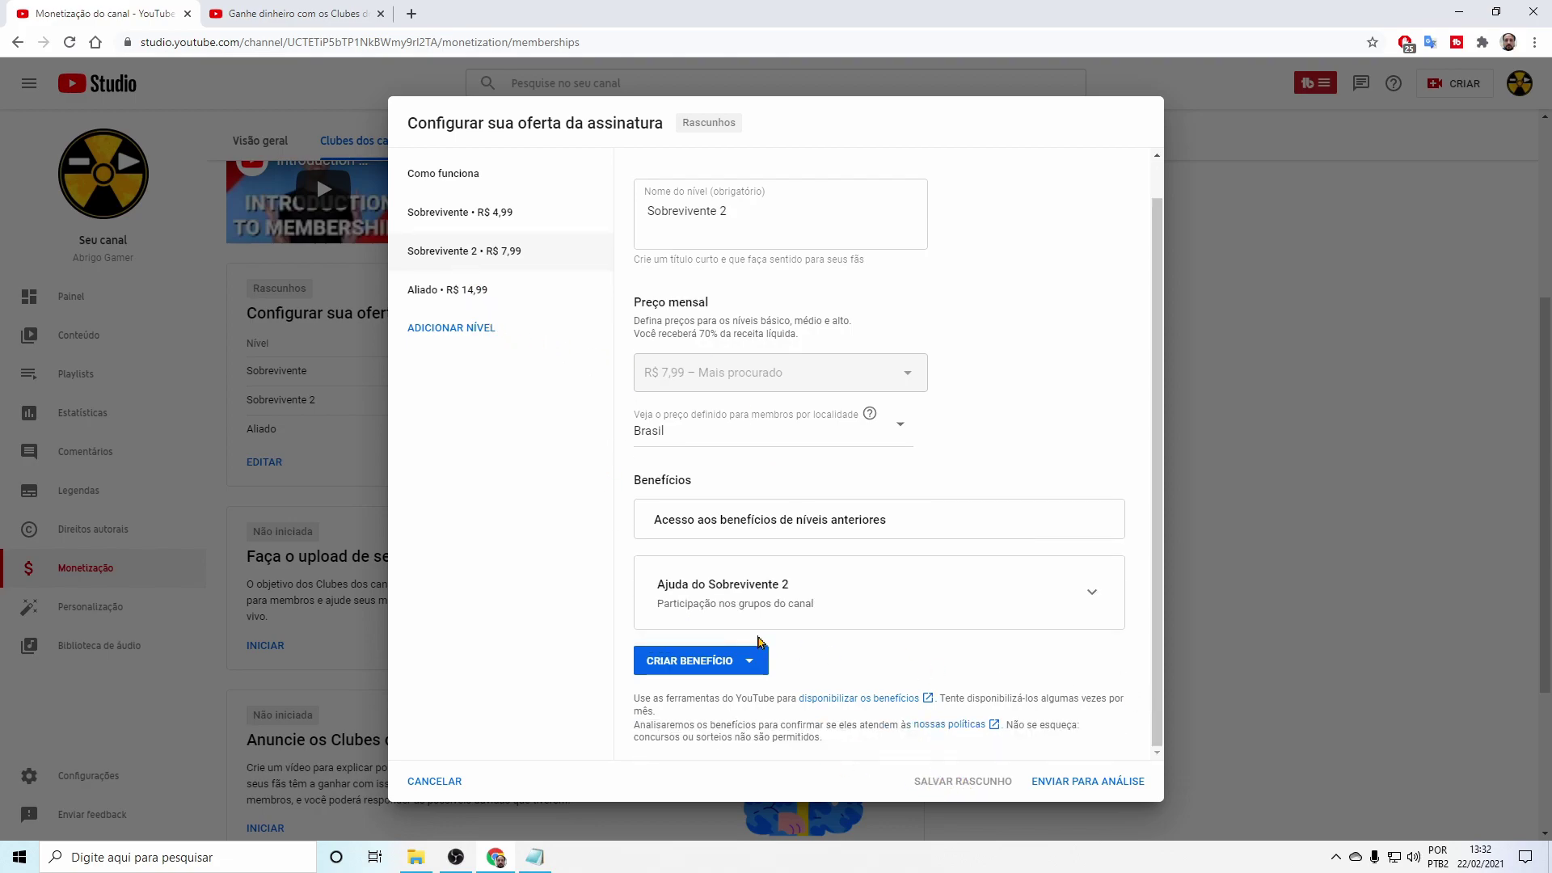
{"action": "left_click", "coordinate": [806, 591]}
{"action": "scroll", "coordinate": [970, 514], "scroll_direction": "down", "scroll_amount": 4}
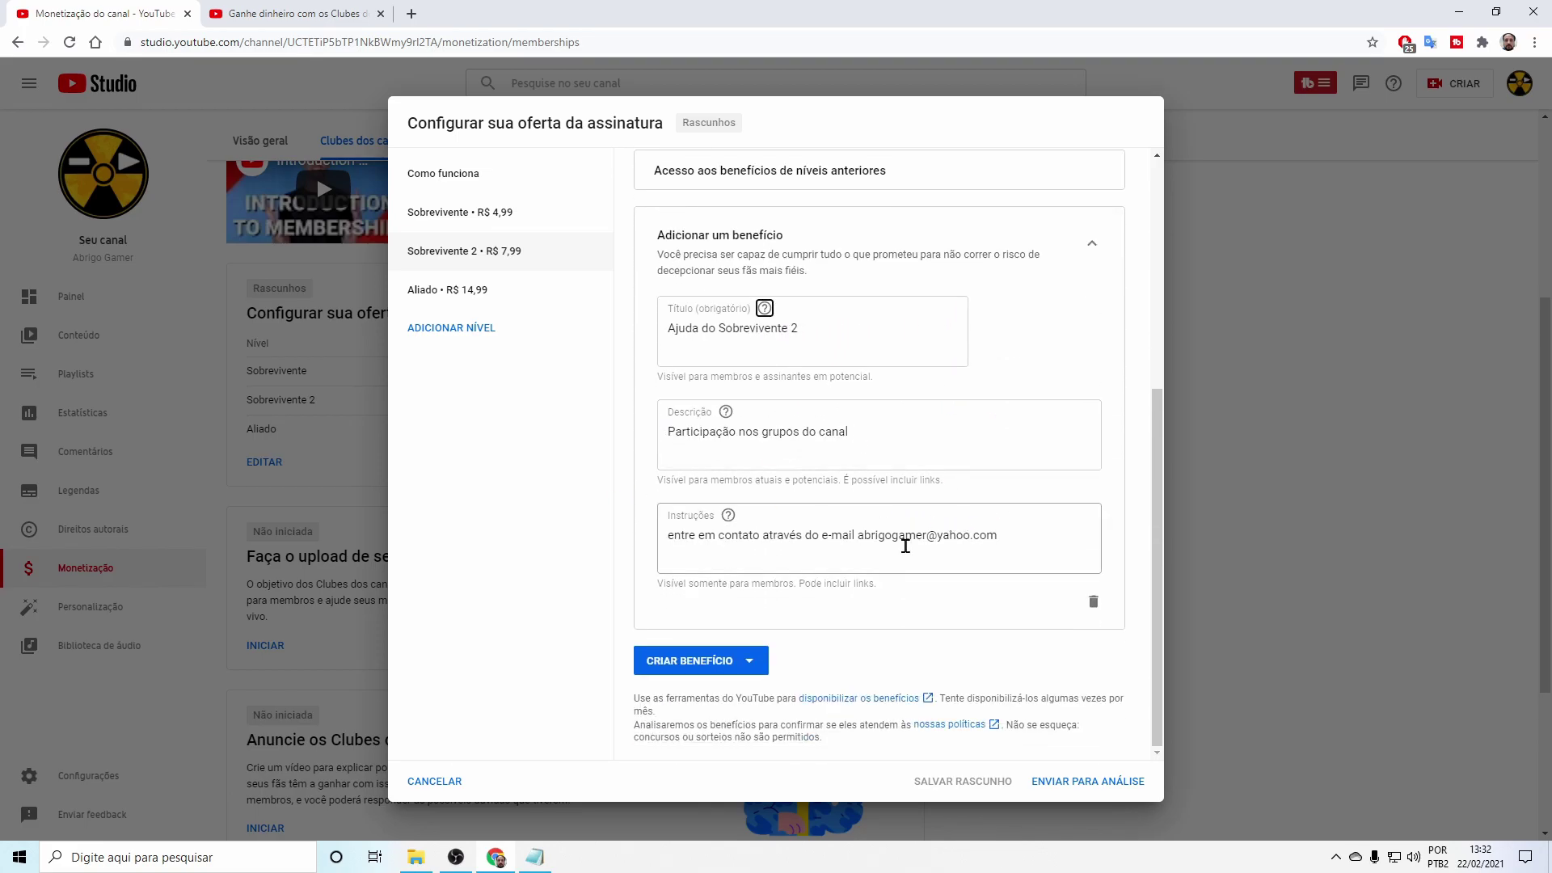
{"action": "left_click", "coordinate": [887, 537]}
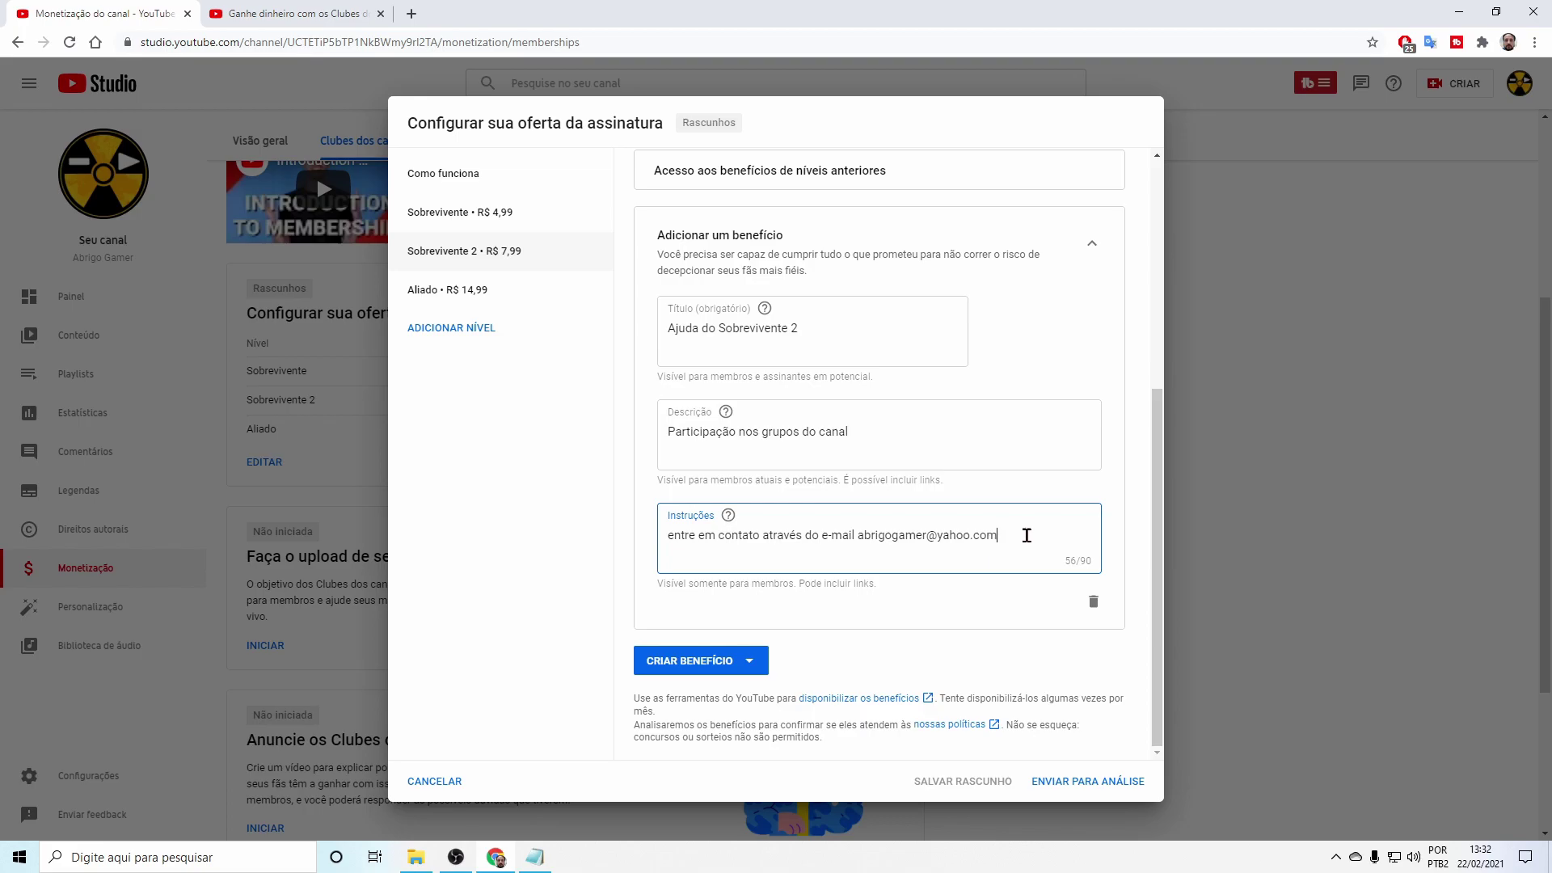
Add the level "Apoiador" at R$ 24,99 with benefit "Menção nos vídeos", described as "Agradecimento e nome no final dos vídeos", and save the draft
{"action": "left_click", "coordinate": [444, 291]}
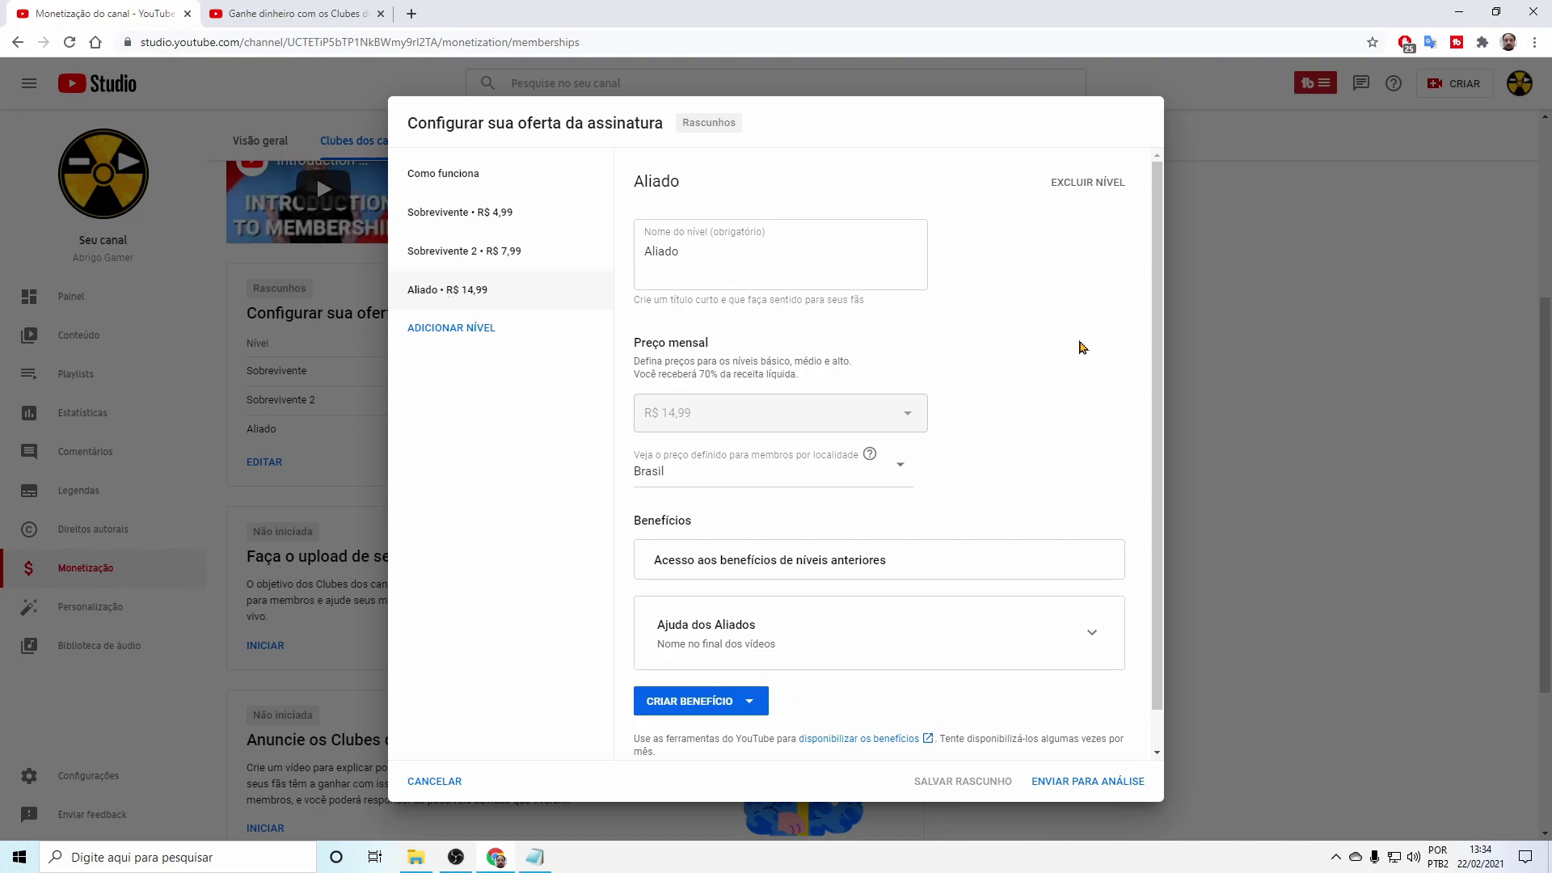
{"action": "scroll", "coordinate": [1166, 373], "scroll_direction": "down", "scroll_amount": 1}
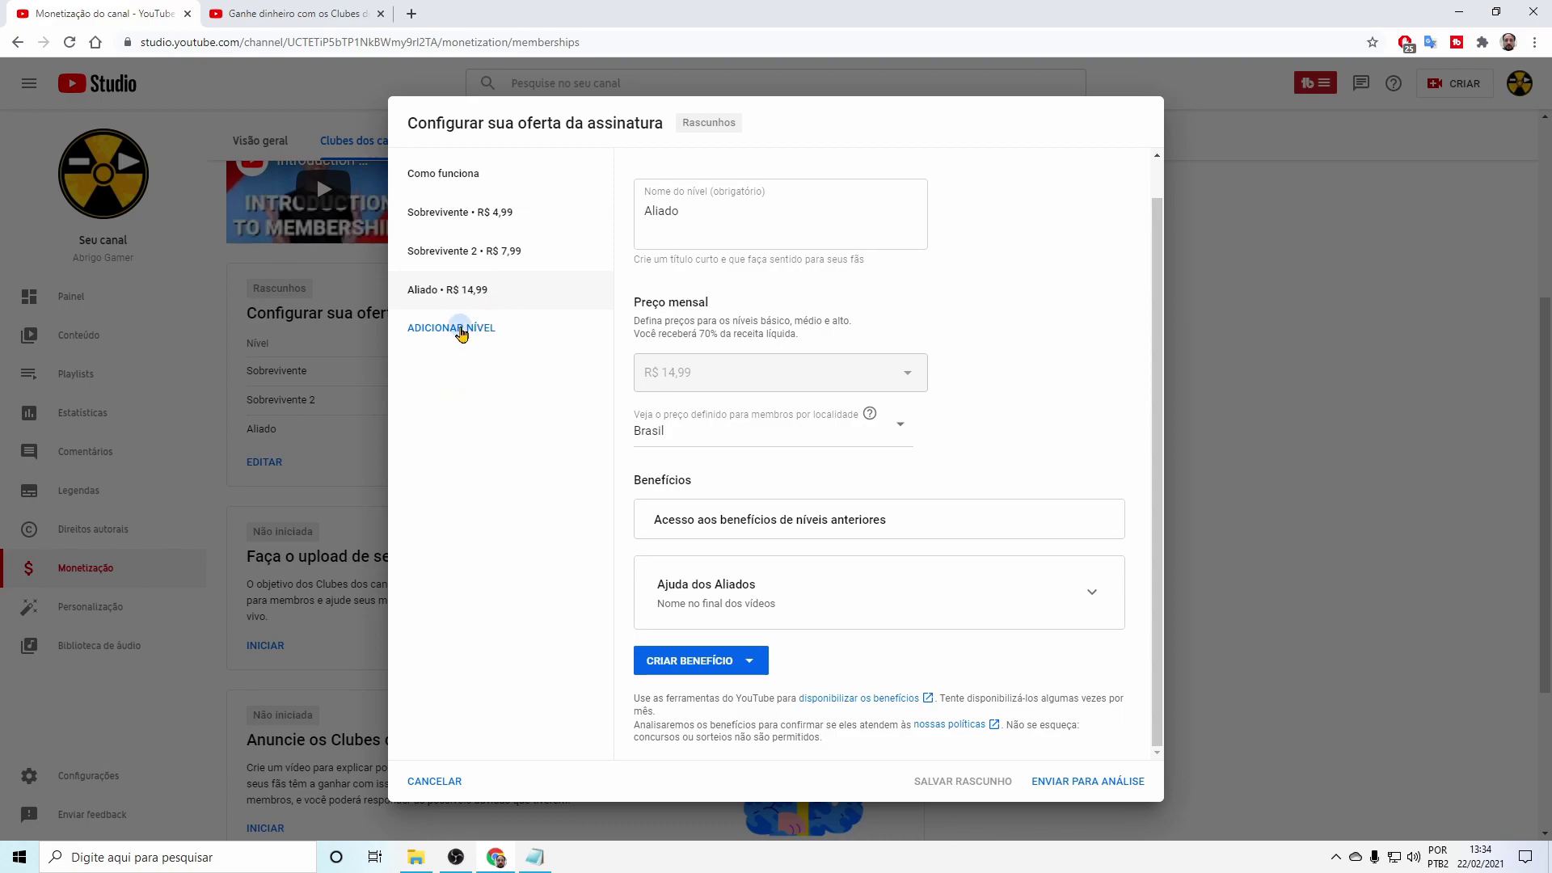
{"action": "left_click", "coordinate": [460, 330]}
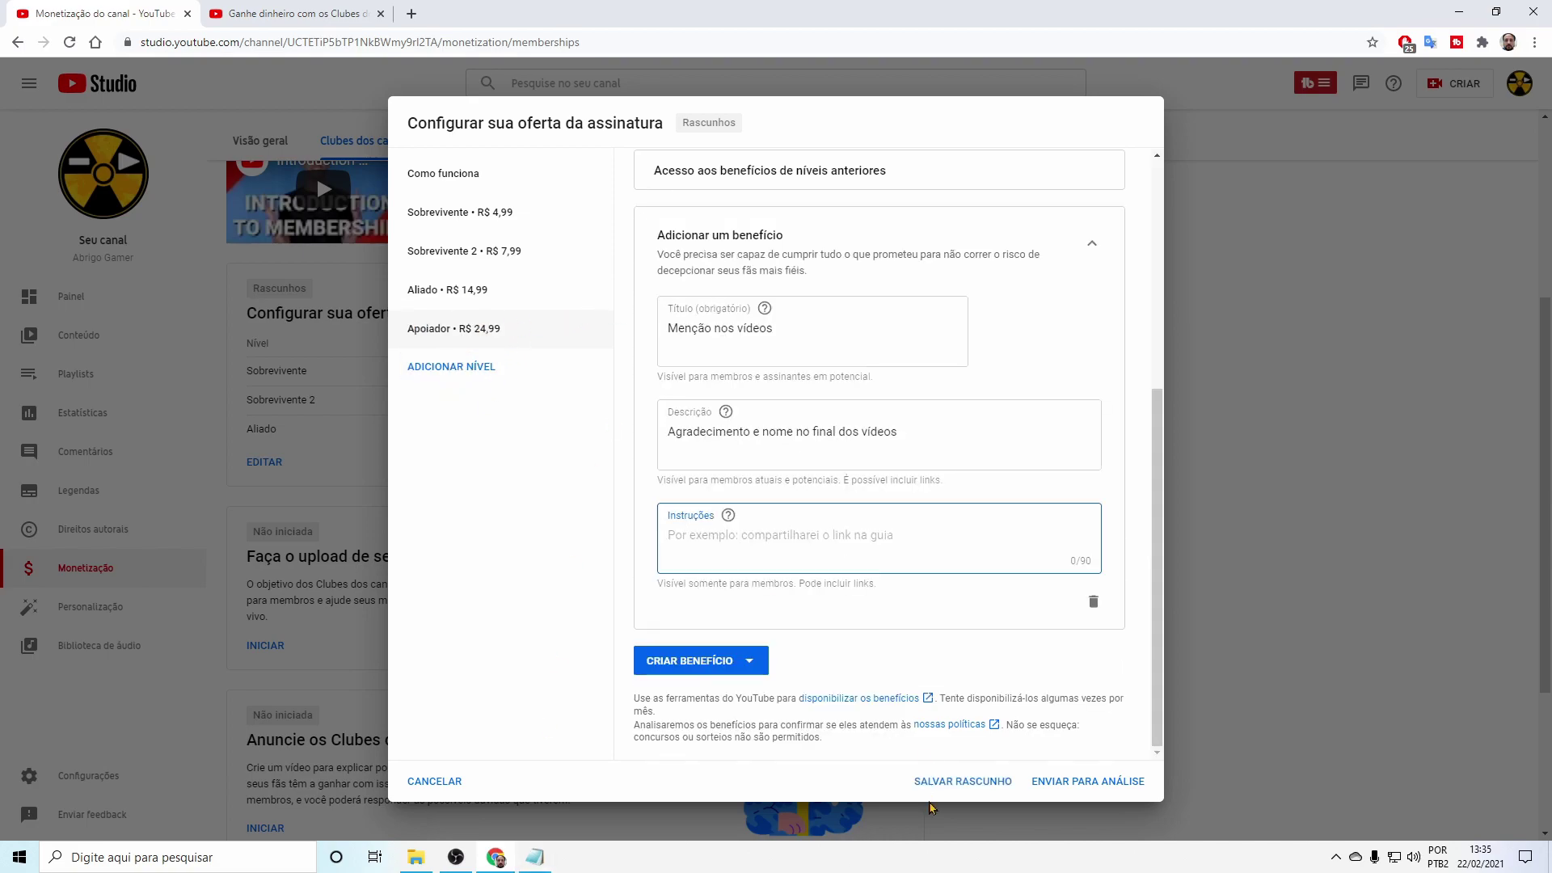
{"action": "left_click", "coordinate": [965, 781]}
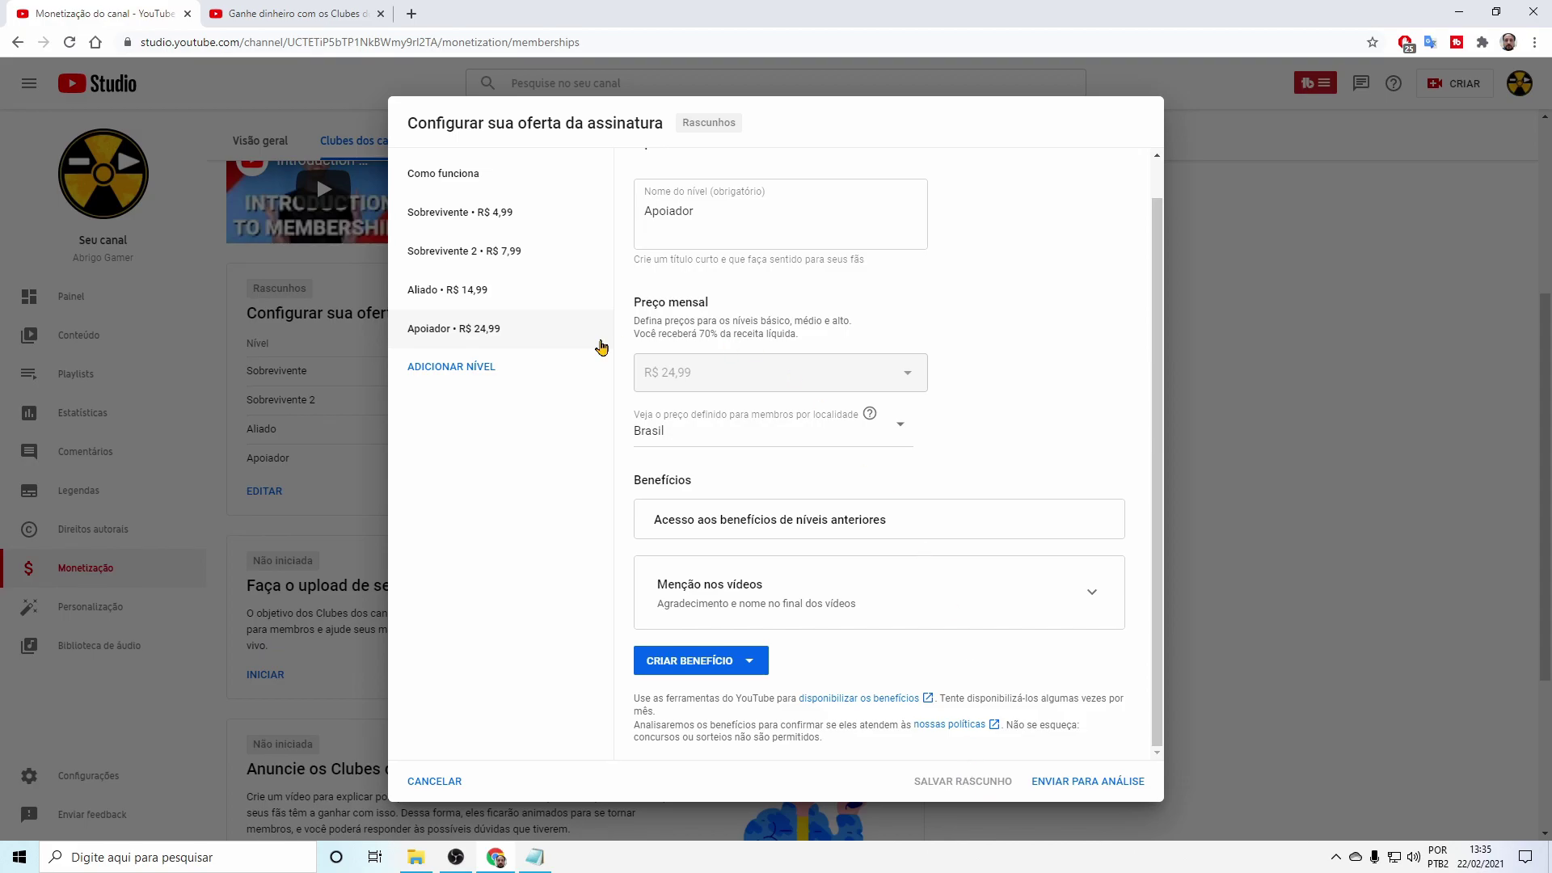
Add a fifth level "Super Apoiador" at R$ 49,99 with the benefit "Menção Destacada", described as "Nome em destaque no final dos vídeos do canal"
{"action": "left_click", "coordinate": [490, 365]}
{"action": "left_click", "coordinate": [534, 857]}
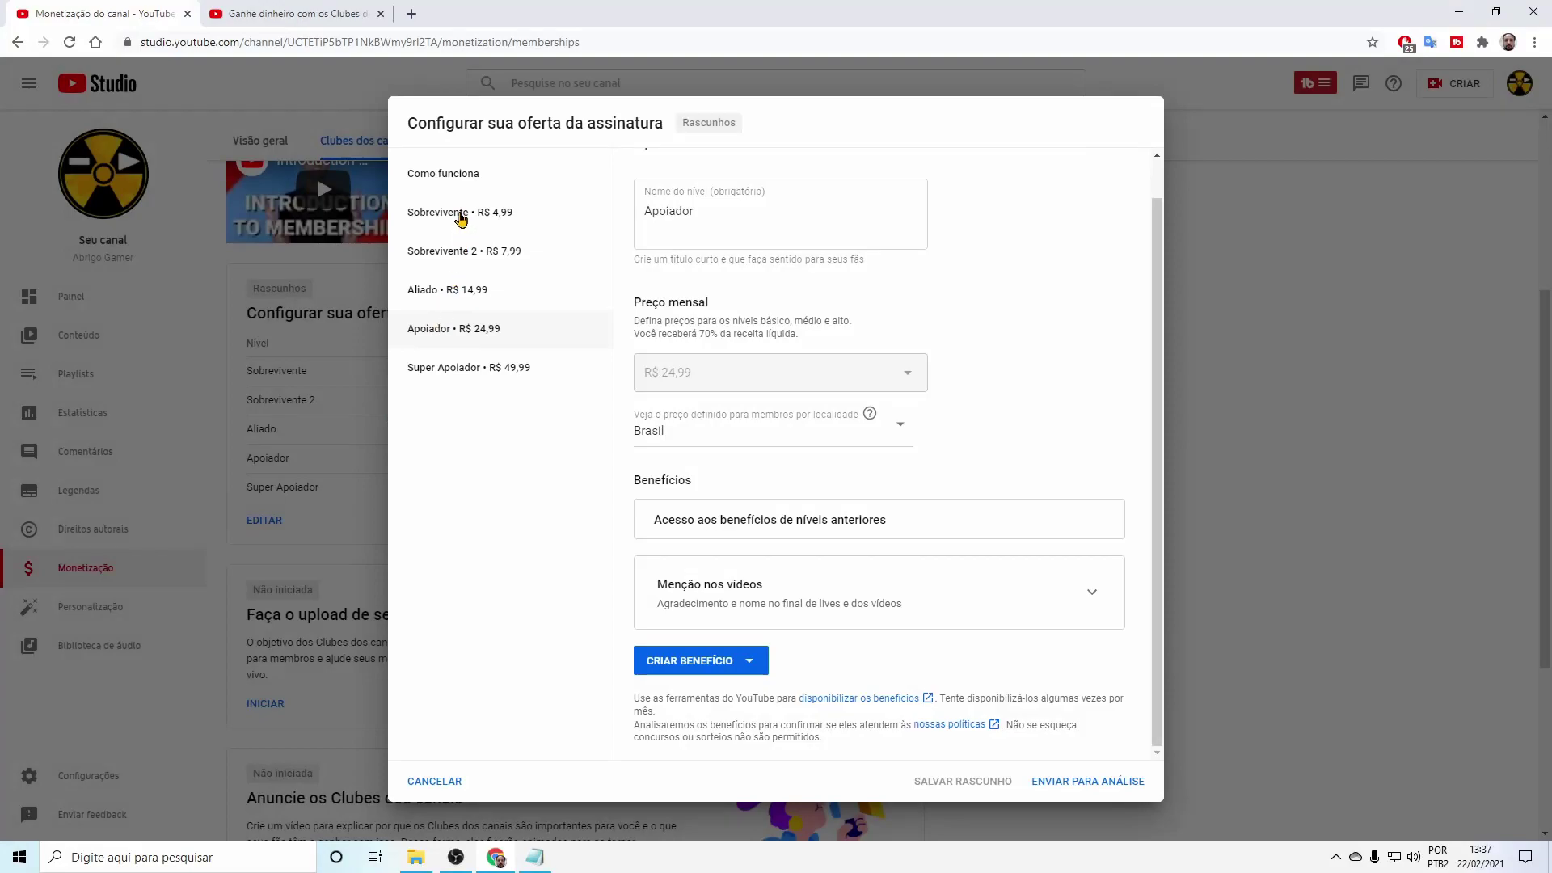
Review the name, price and benefits of each of the five membership levels from Sobrevivente to Super Apoiador
{"action": "left_click", "coordinate": [461, 216]}
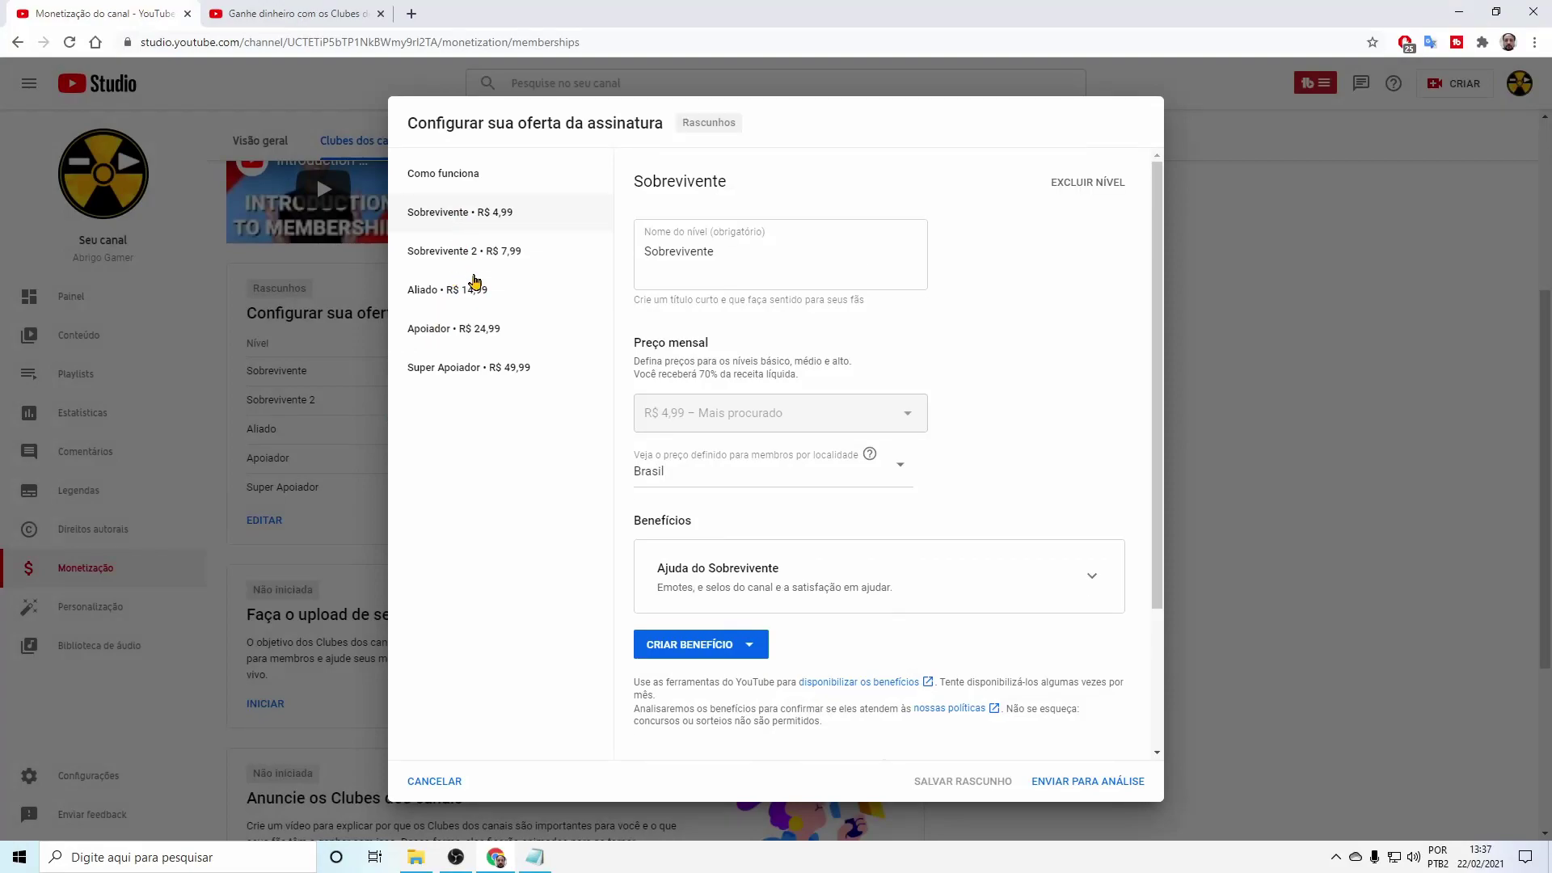
{"action": "left_click", "coordinate": [463, 255]}
{"action": "left_click", "coordinate": [456, 296]}
{"action": "left_click", "coordinate": [466, 331]}
{"action": "left_click", "coordinate": [463, 372]}
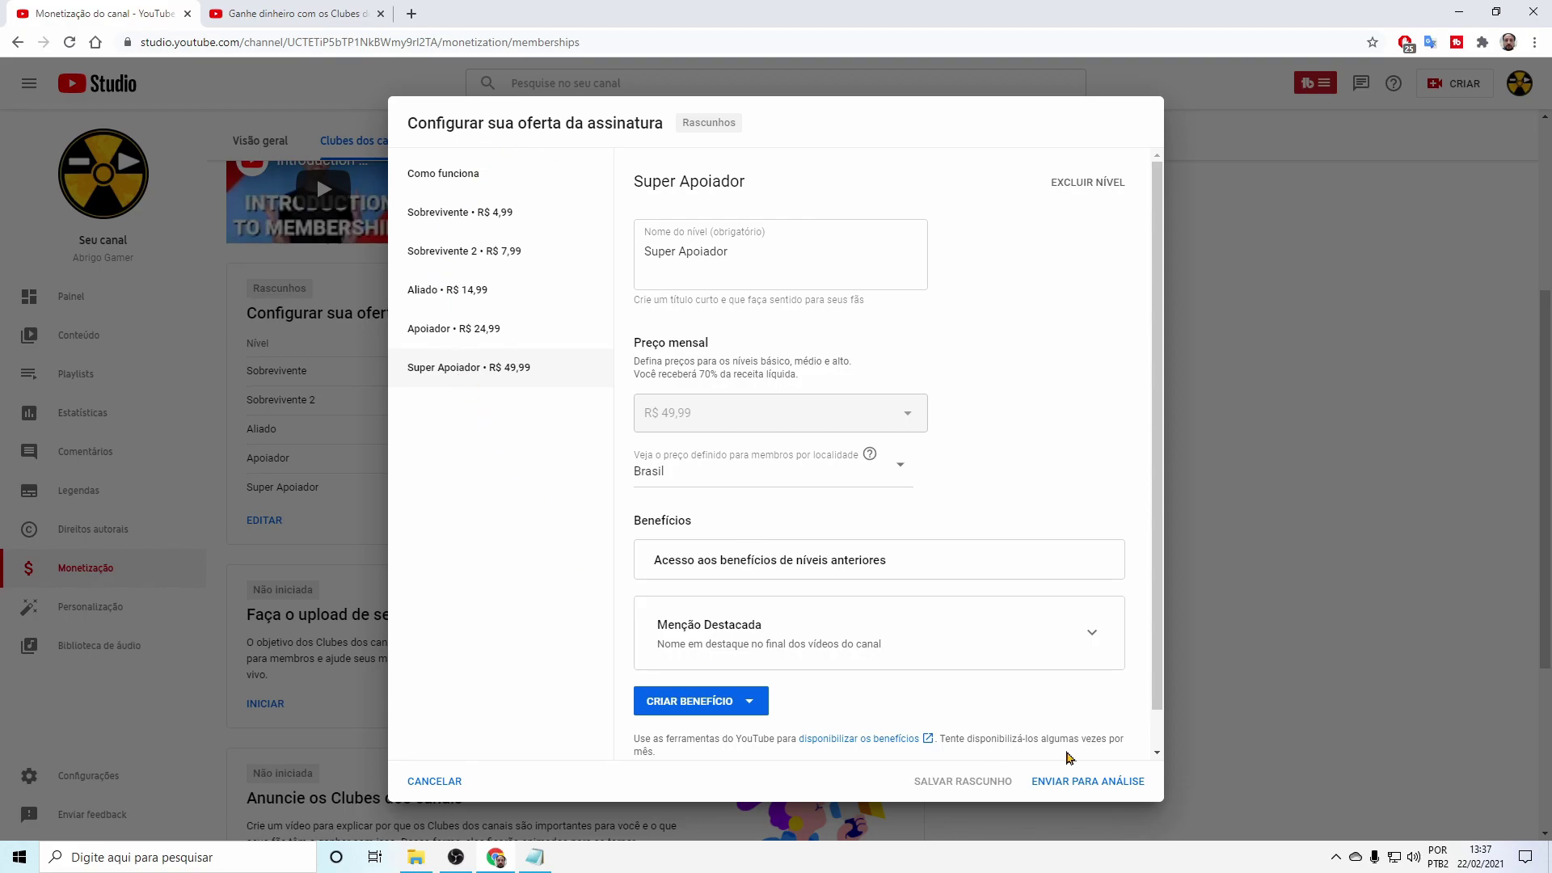
Submit the membership offer for review, accepting the notice about unchangeable prices and the declaration of compliance with YouTube's policies
{"action": "left_click", "coordinate": [1093, 780]}
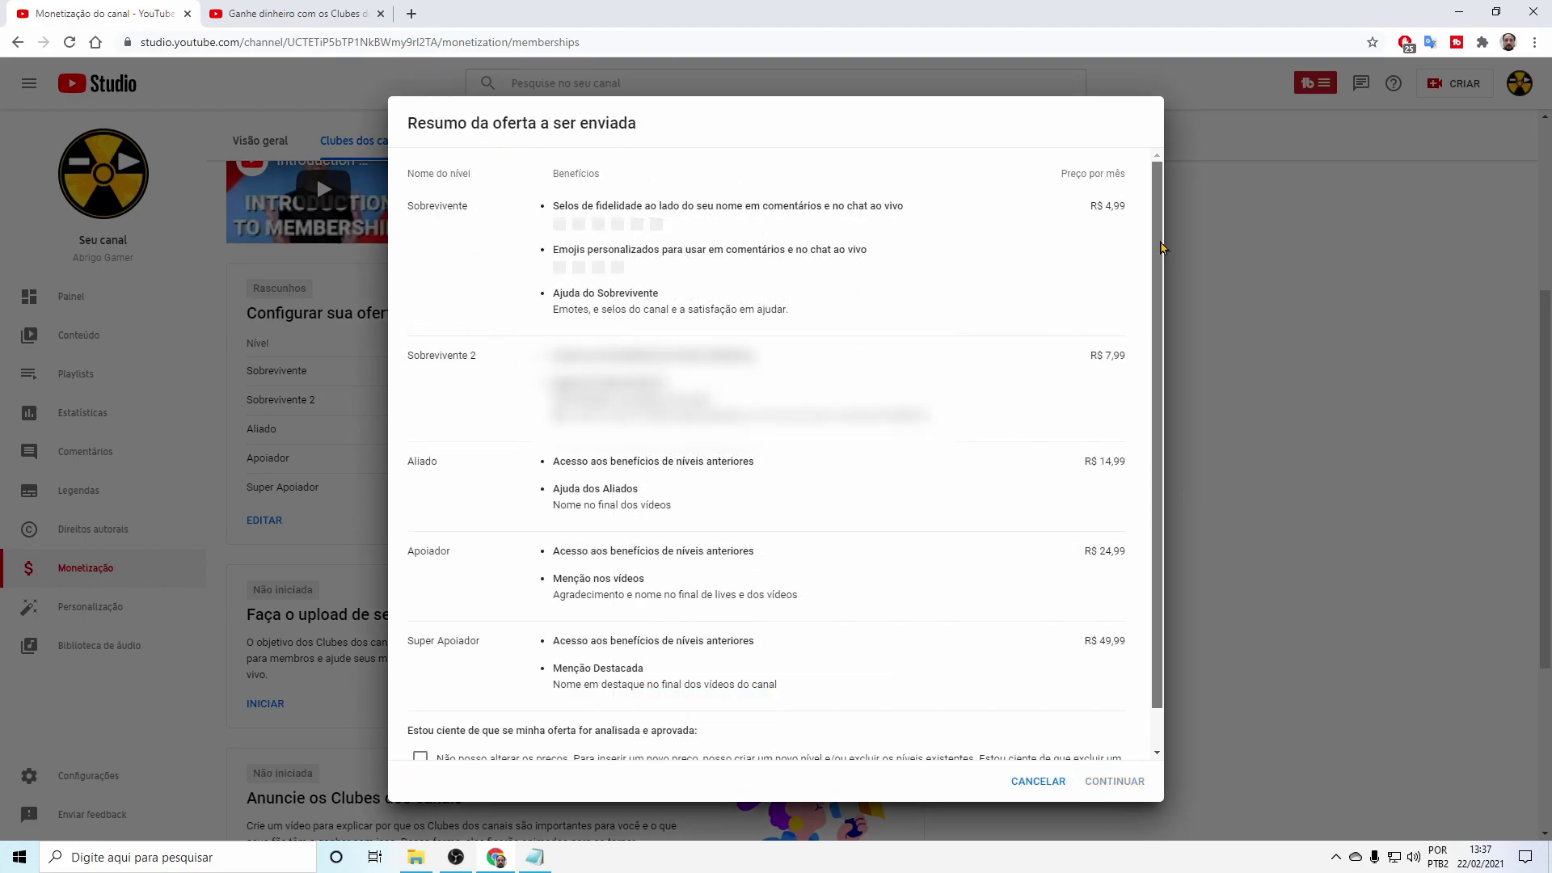
{"action": "scroll", "coordinate": [1164, 339], "scroll_direction": "down", "scroll_amount": 1}
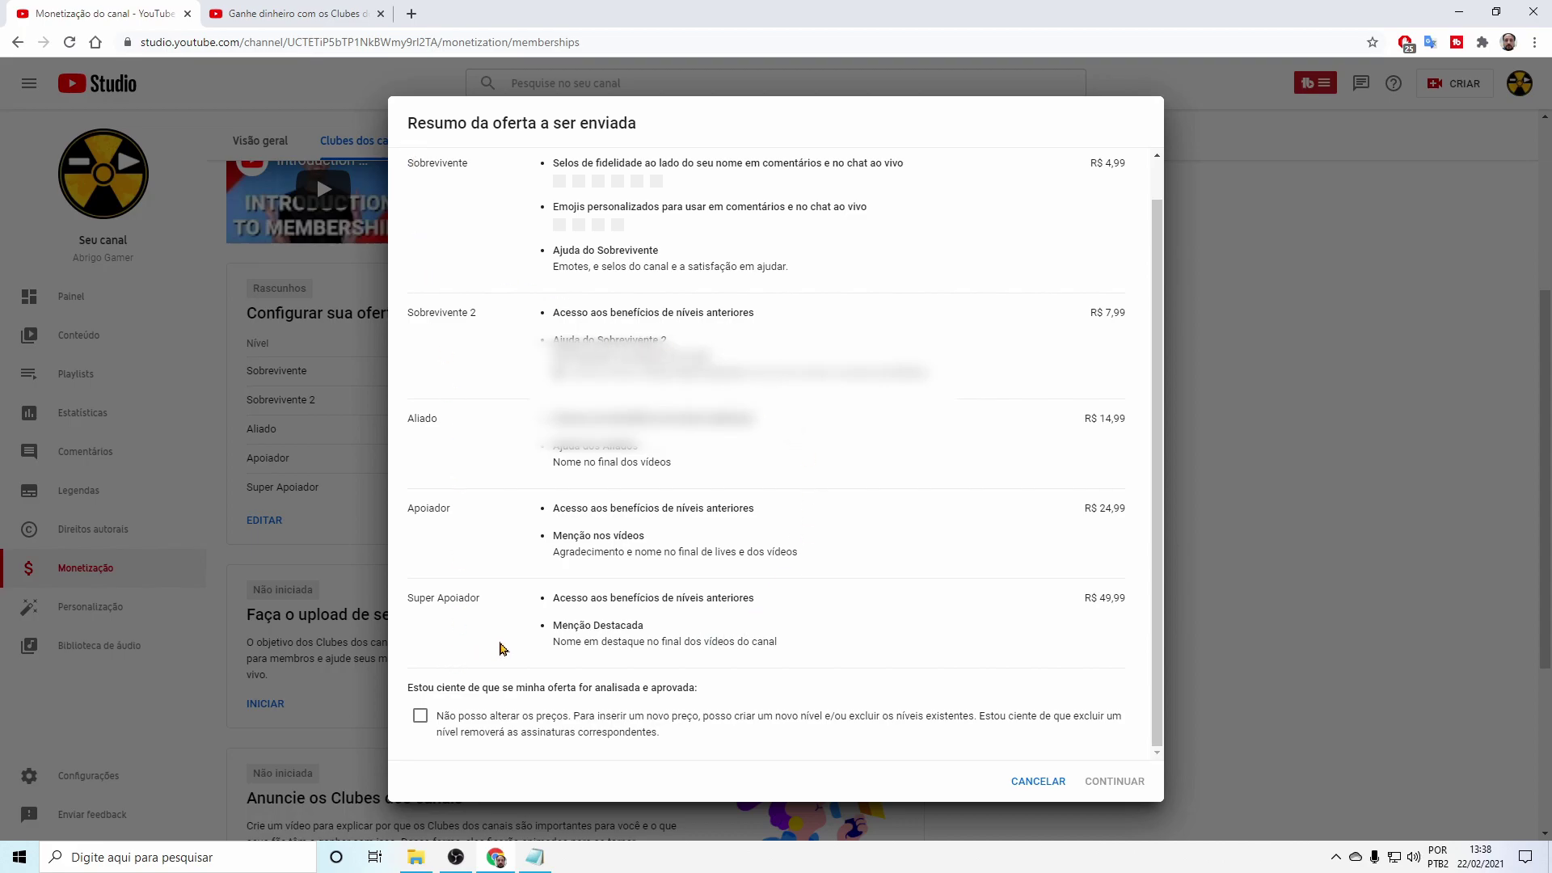
{"action": "left_click", "coordinate": [420, 716]}
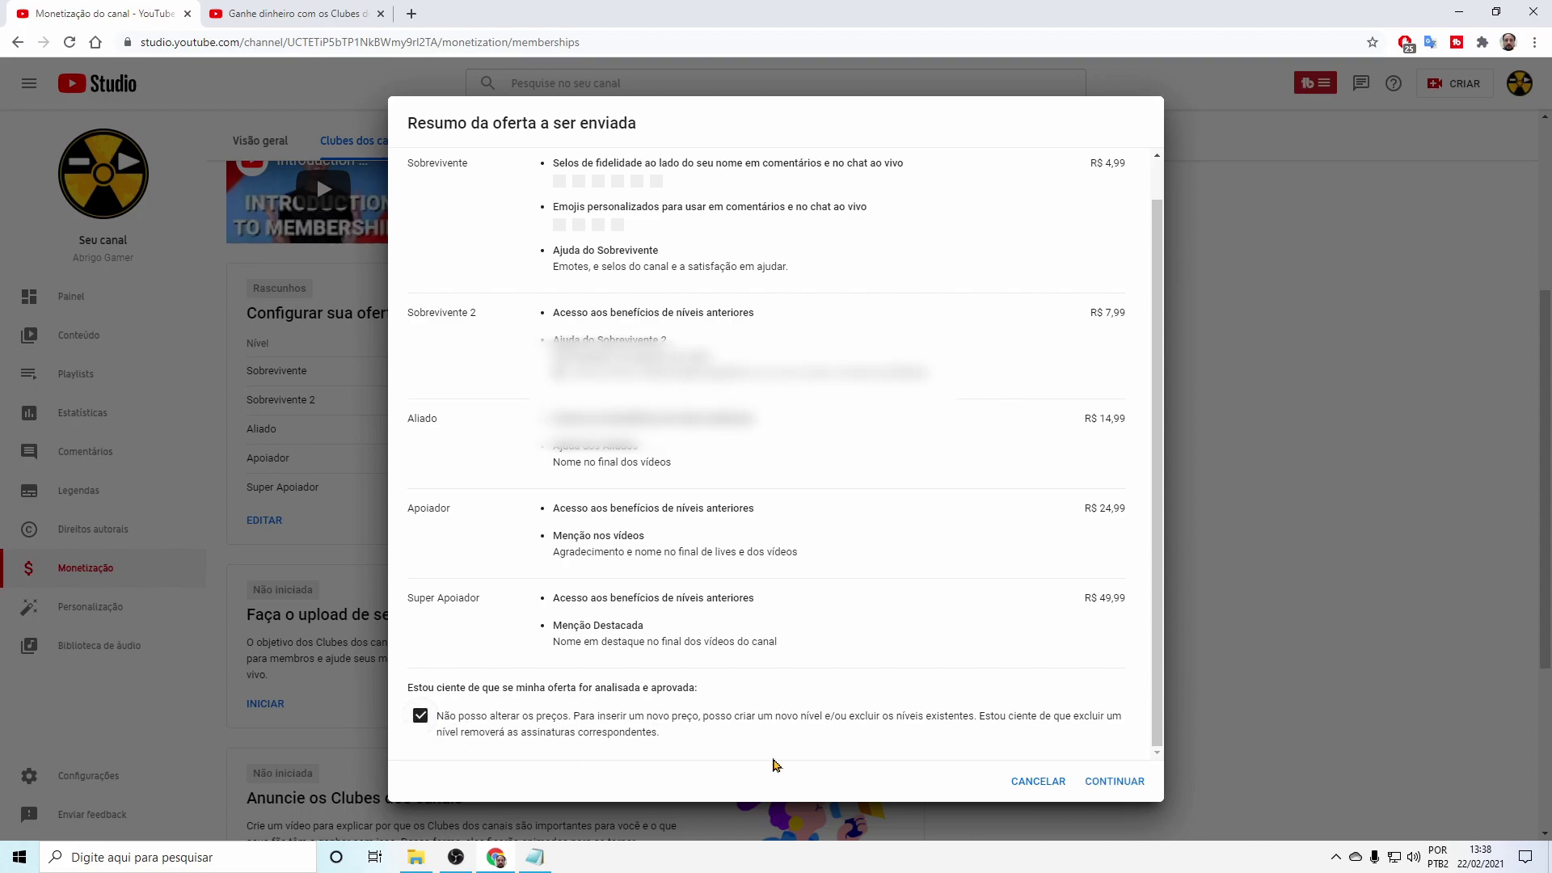
{"action": "left_click", "coordinate": [1115, 782]}
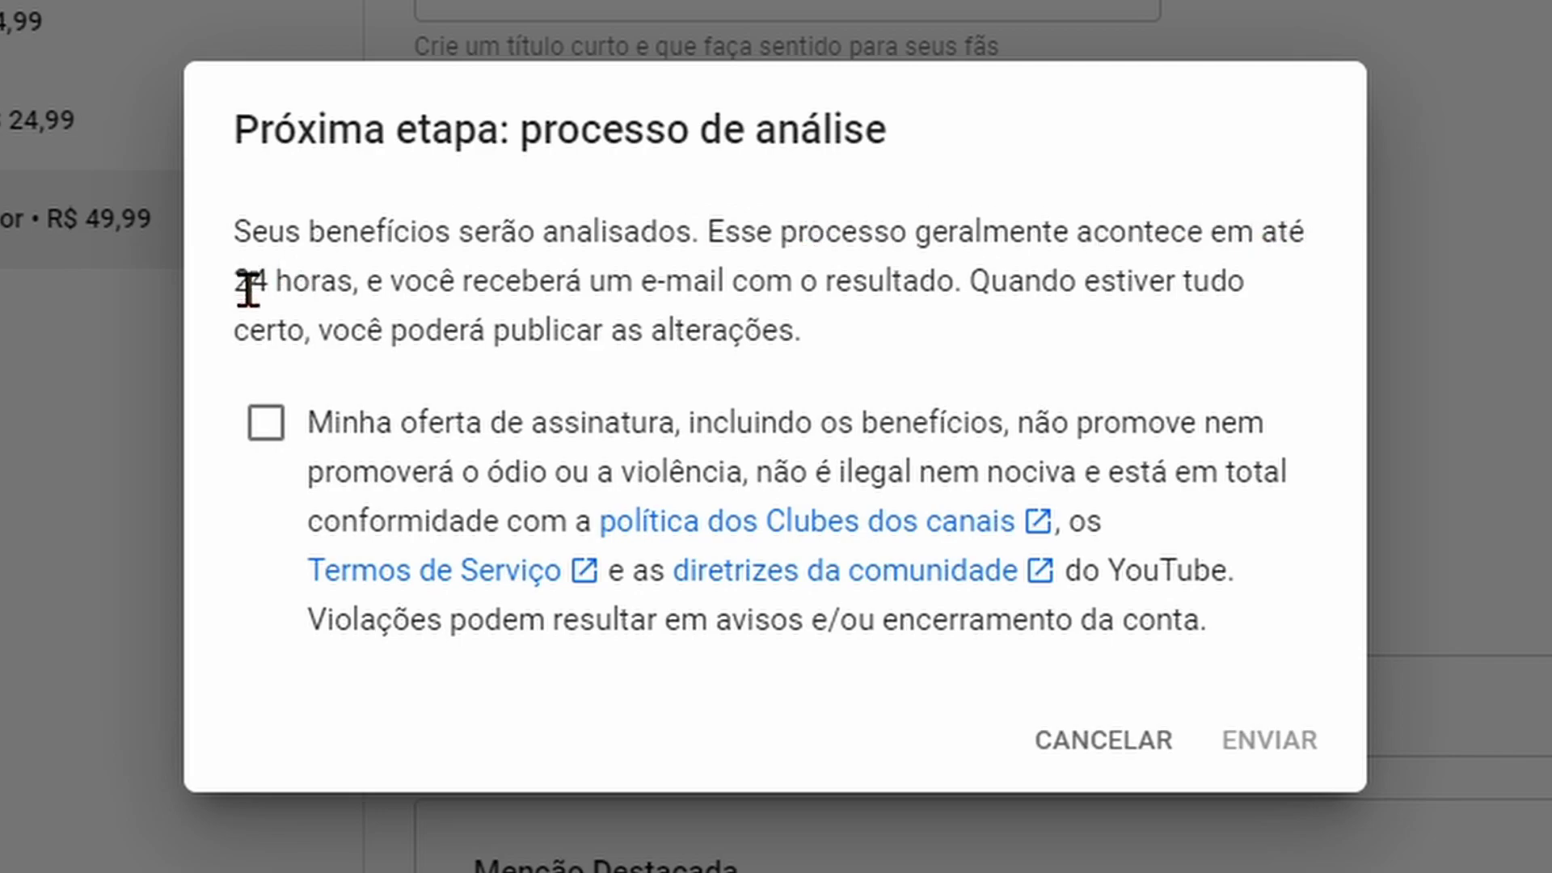
{"action": "left_click", "coordinate": [267, 426]}
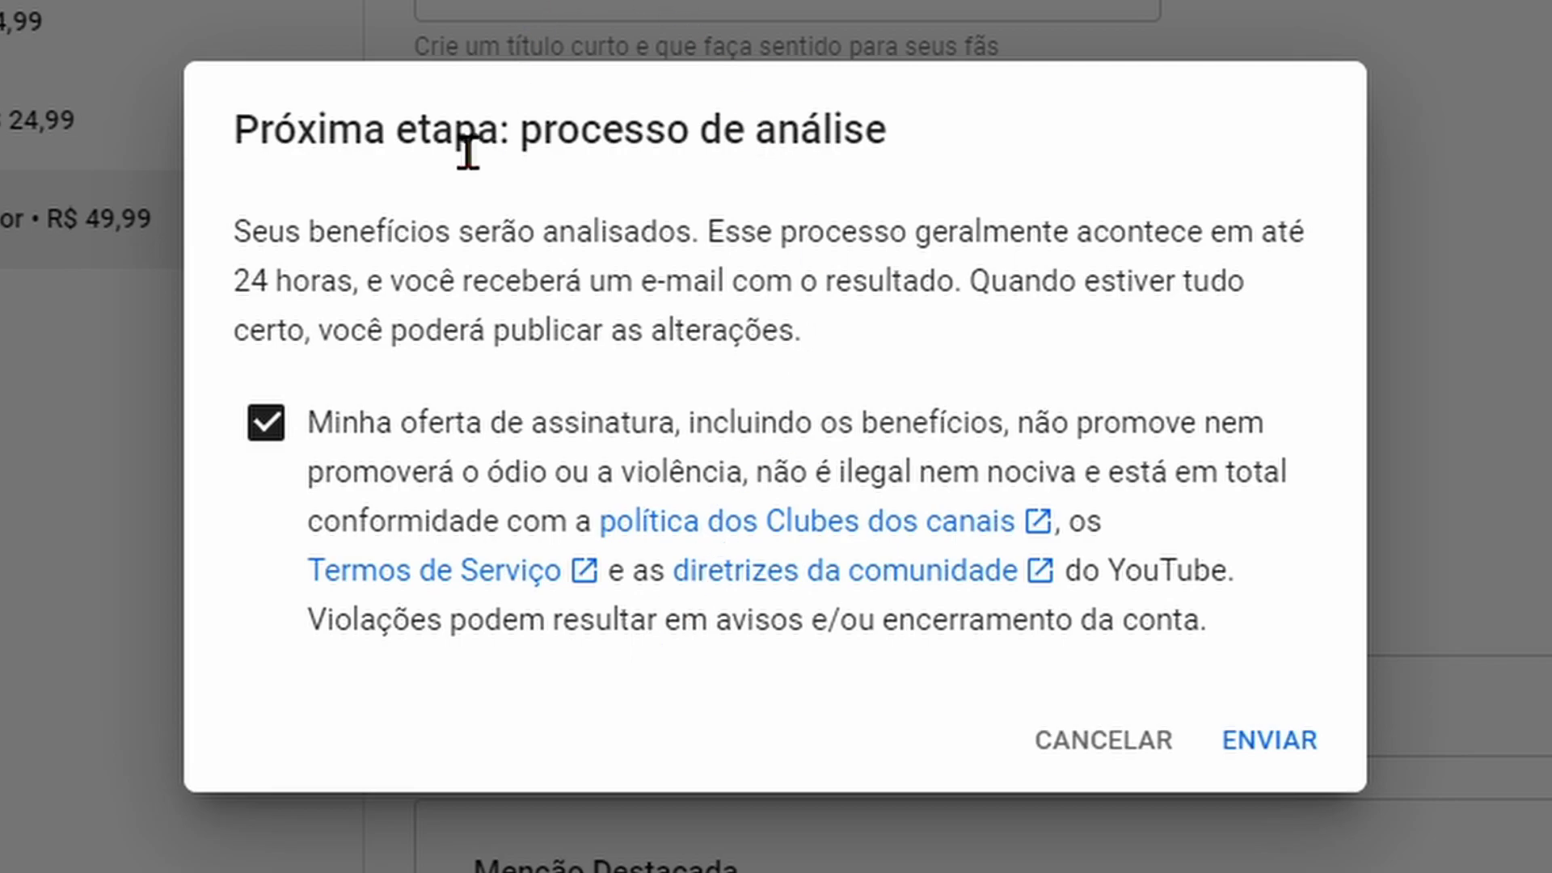
{"action": "left_click", "coordinate": [1307, 745]}
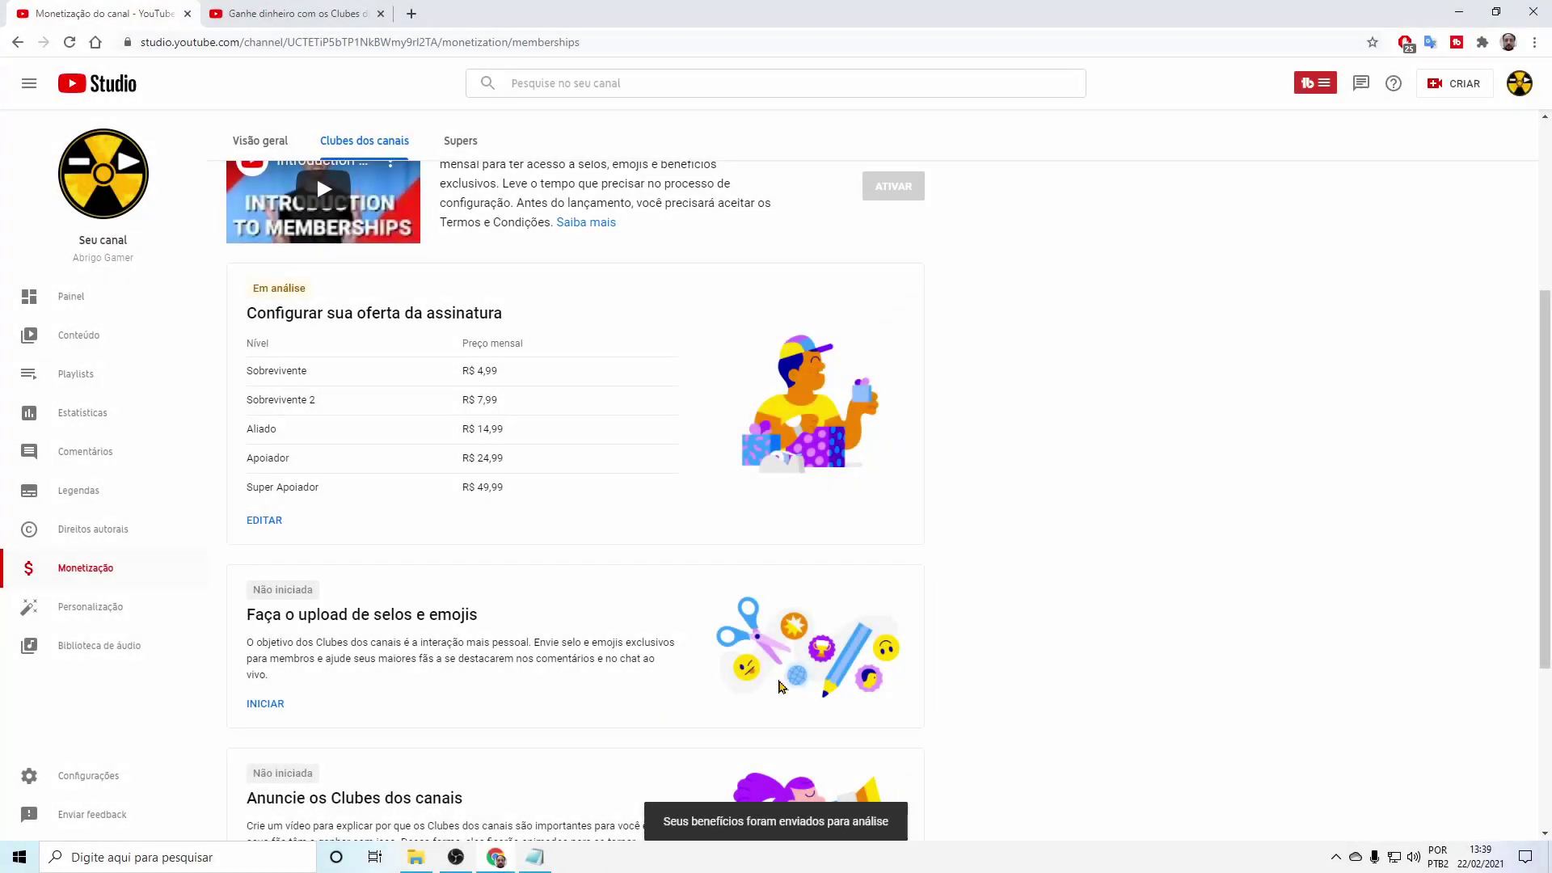
Review the channel memberships page for the offer's status, the setup progress and the remaining setup tasks
{"action": "scroll", "coordinate": [514, 418], "scroll_direction": "up", "scroll_amount": 3}
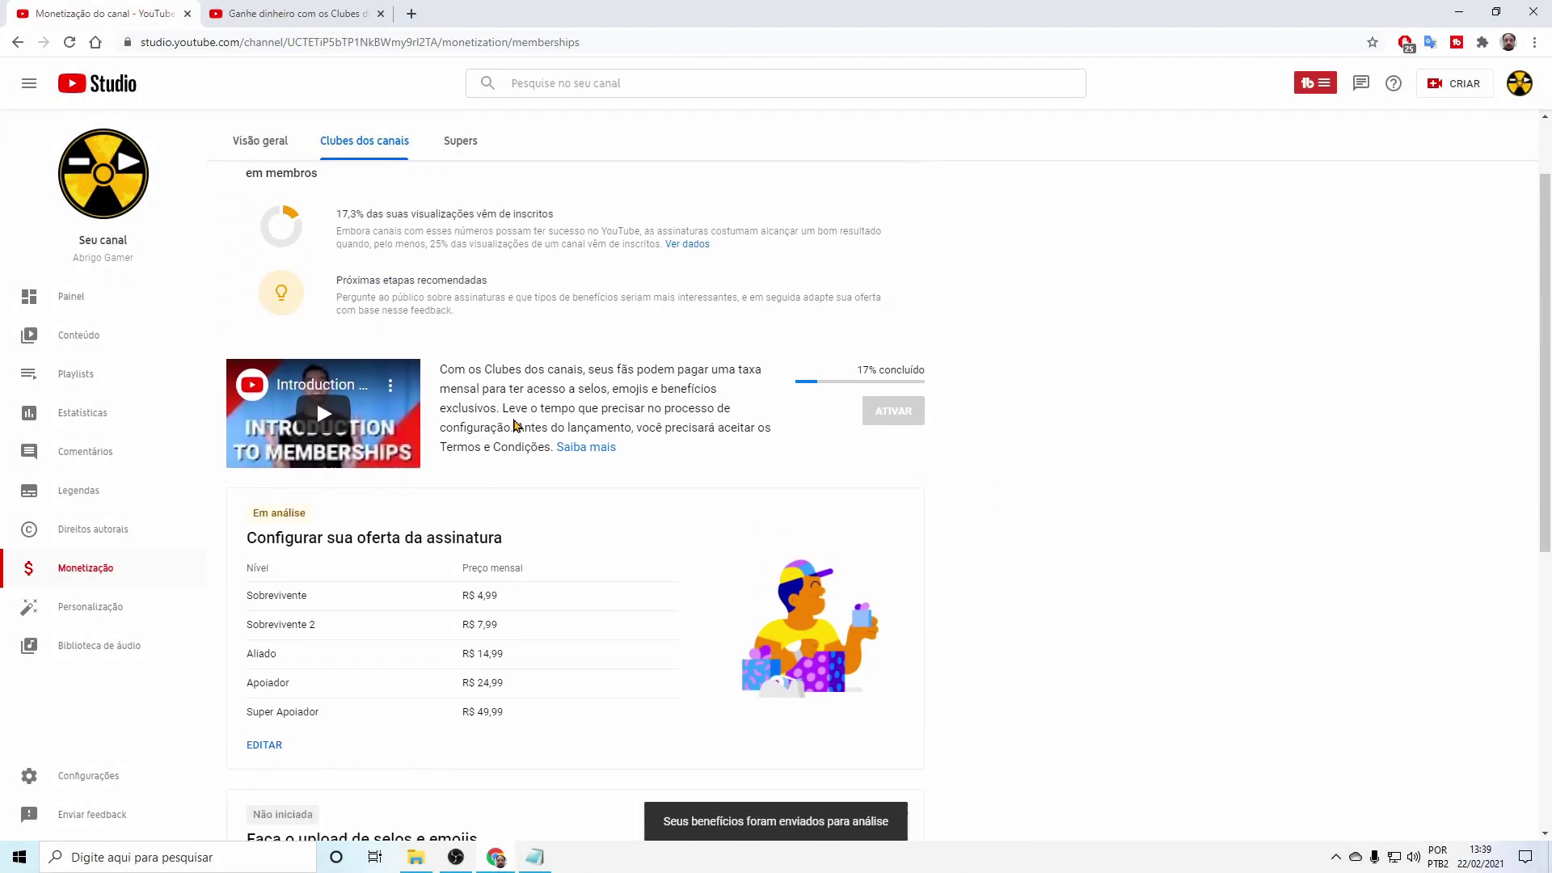
{"action": "scroll", "coordinate": [517, 419], "scroll_direction": "down", "scroll_amount": 6}
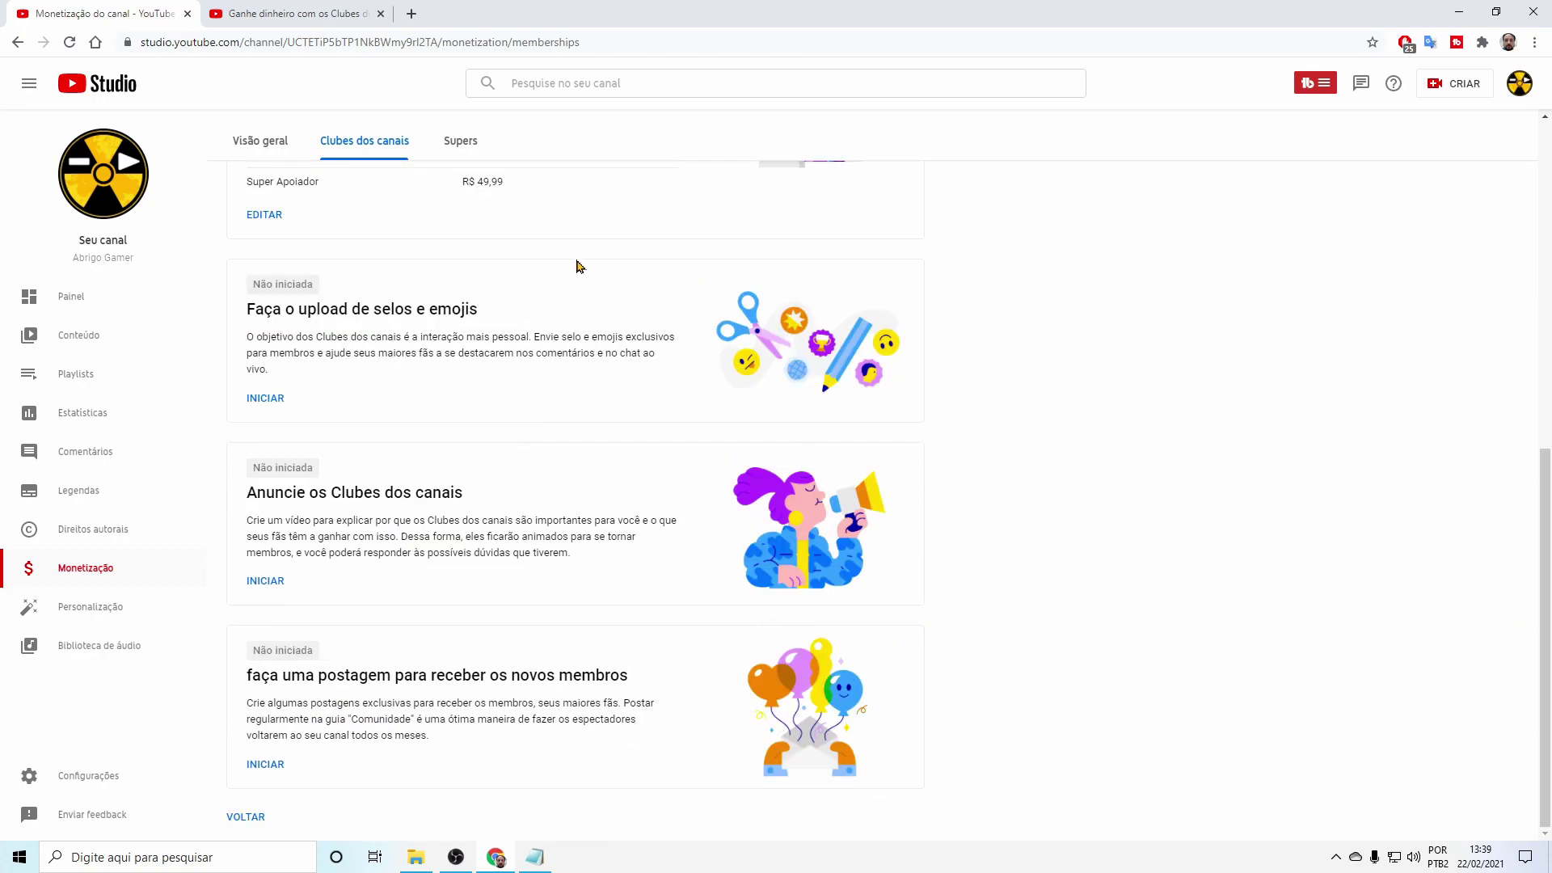
{"action": "scroll", "coordinate": [424, 537], "scroll_direction": "up", "scroll_amount": 7}
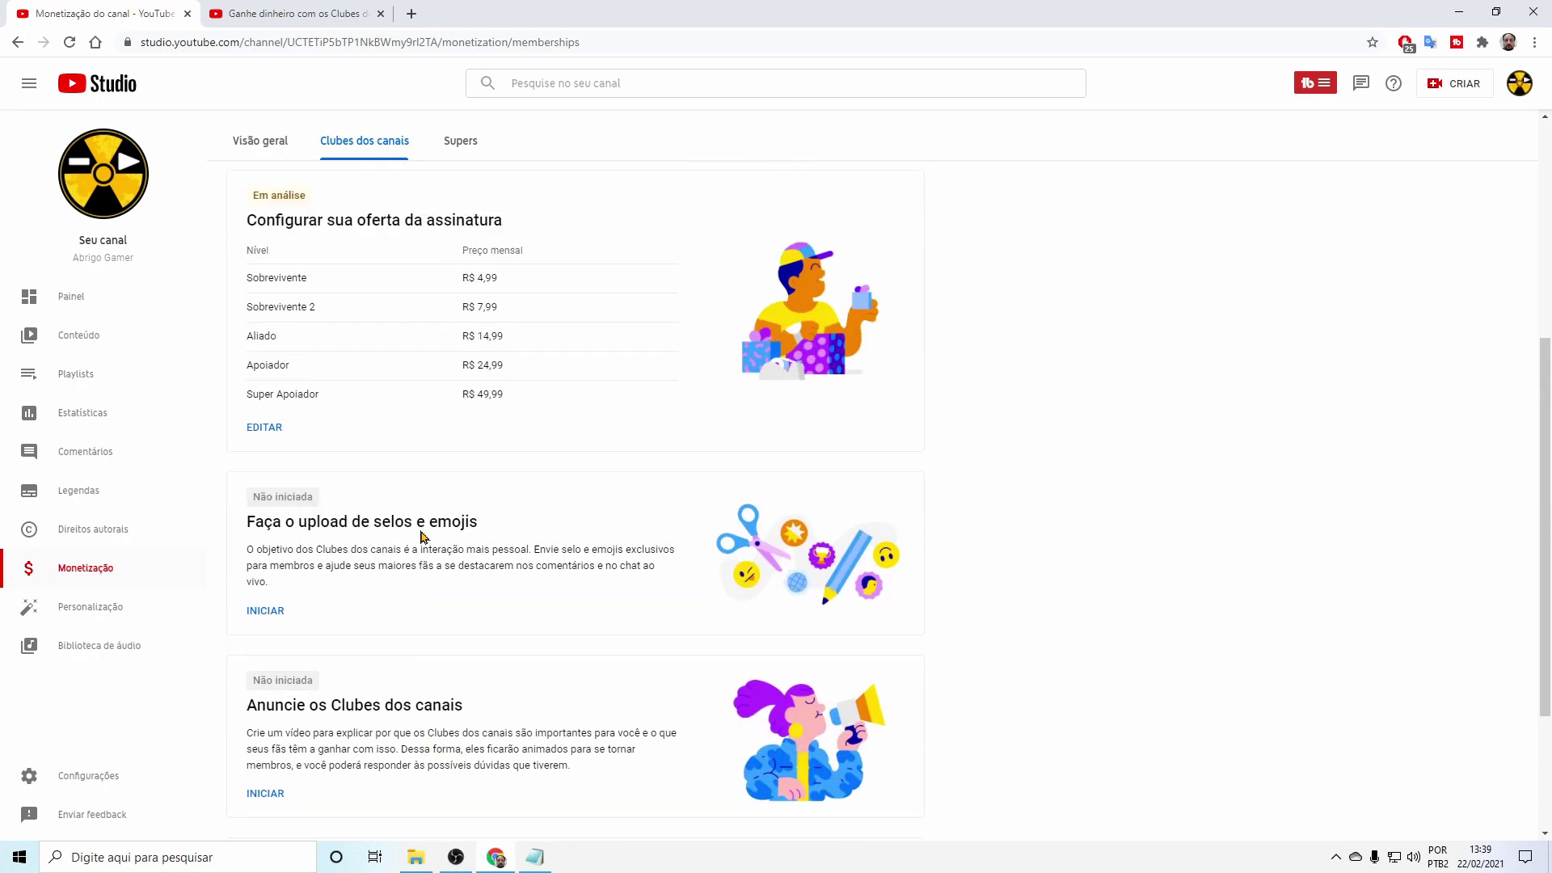
{"action": "scroll", "coordinate": [440, 565], "scroll_direction": "down", "scroll_amount": 2}
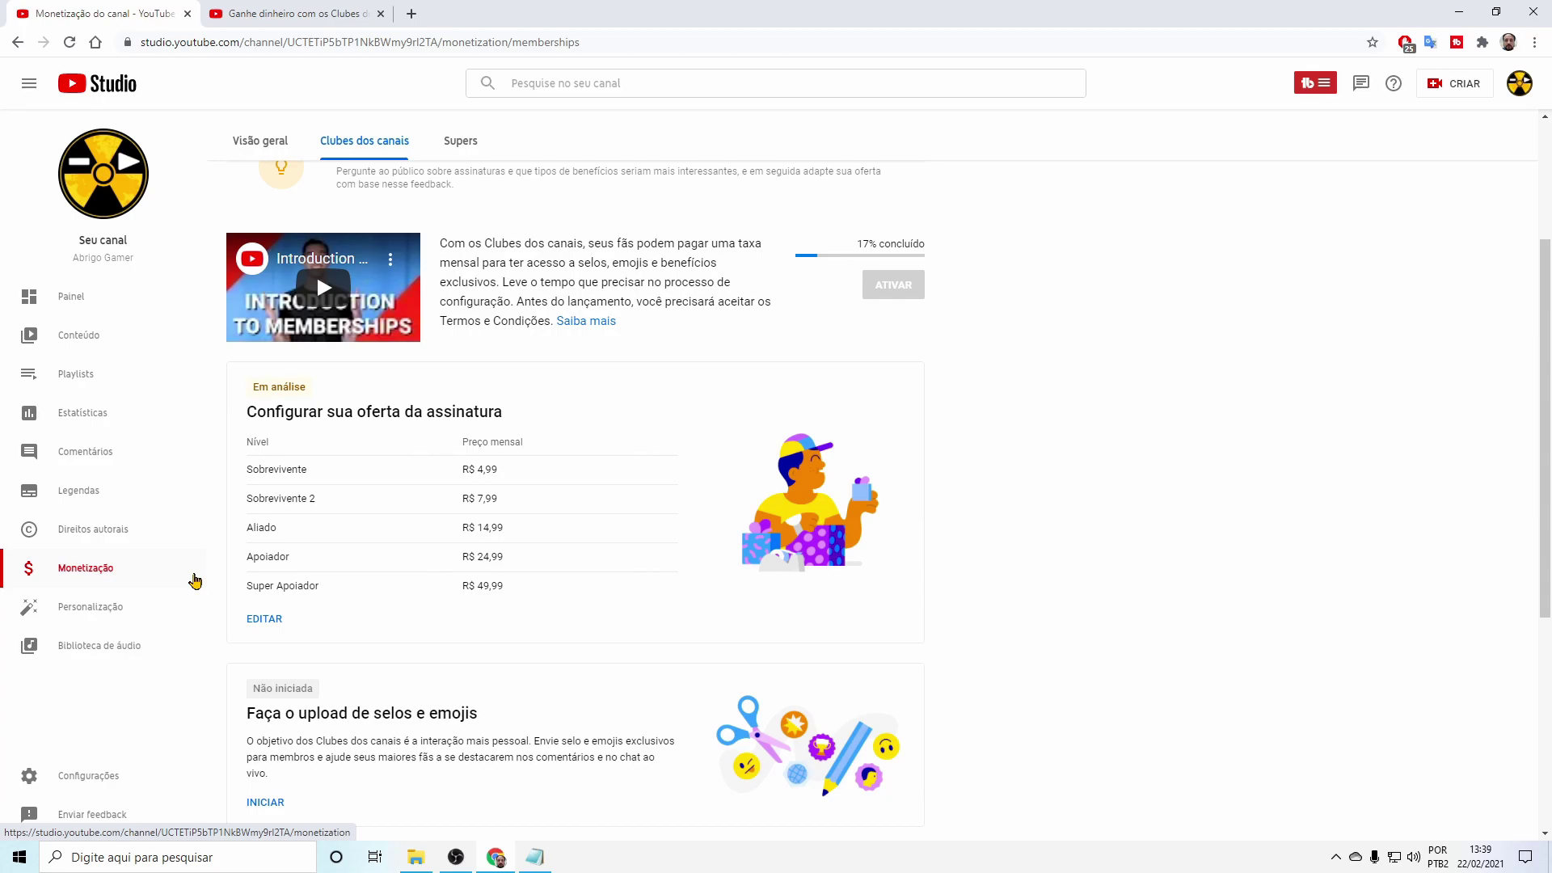
{"action": "scroll", "coordinate": [446, 505], "scroll_direction": "up", "scroll_amount": 3}
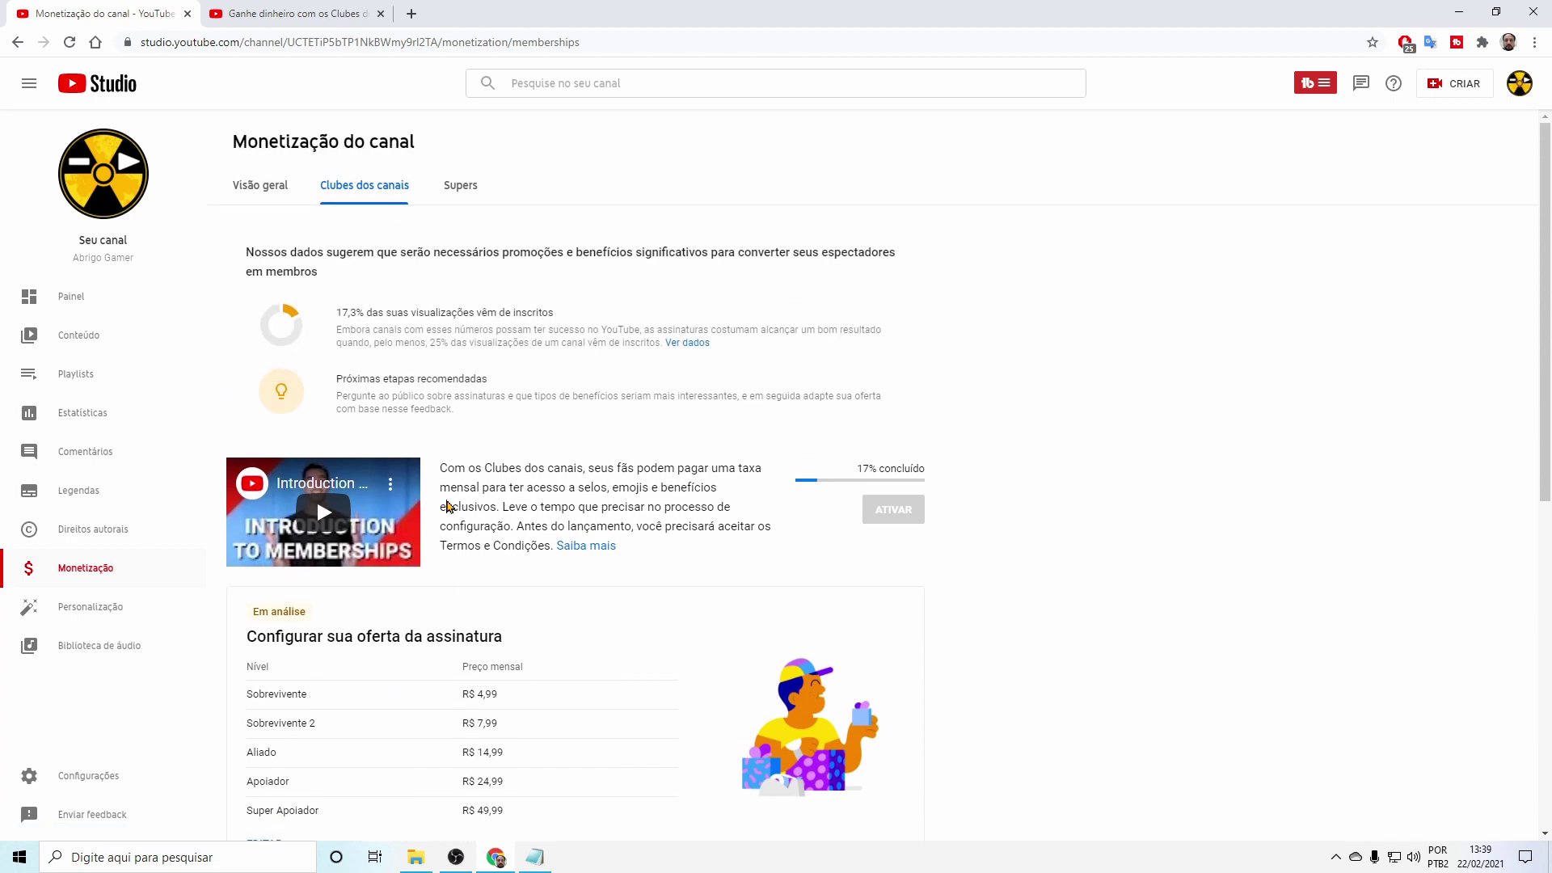